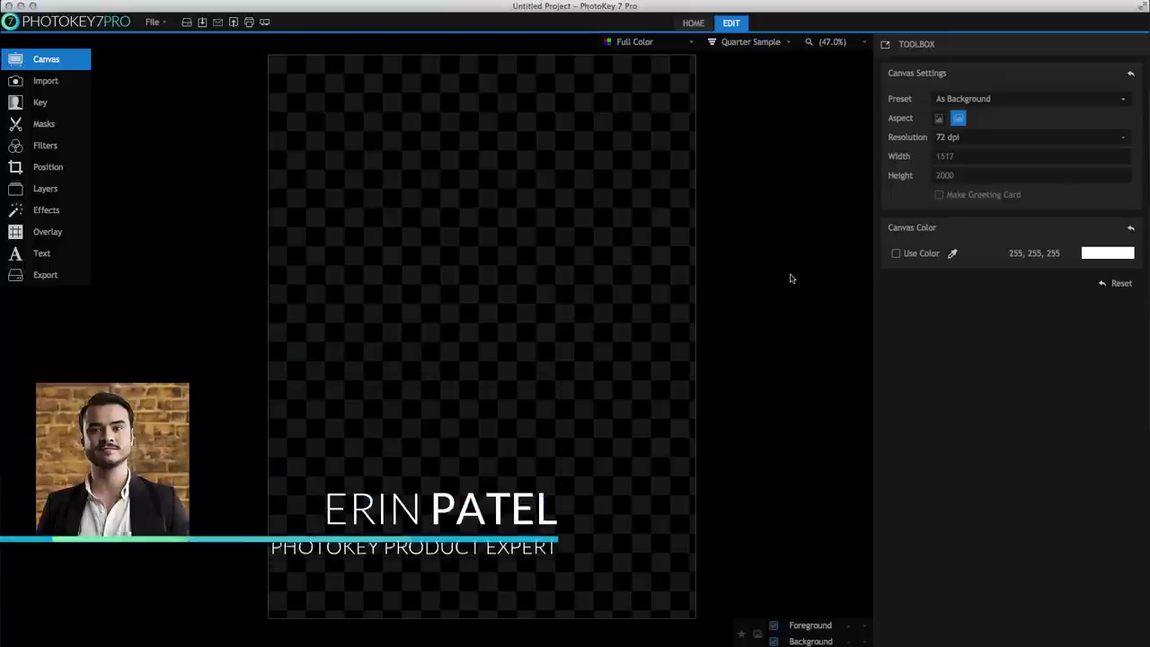
Import Background.jpg and then Greenscreen.jpg from the Images folder into PhotoKey.
key("super+Tab")
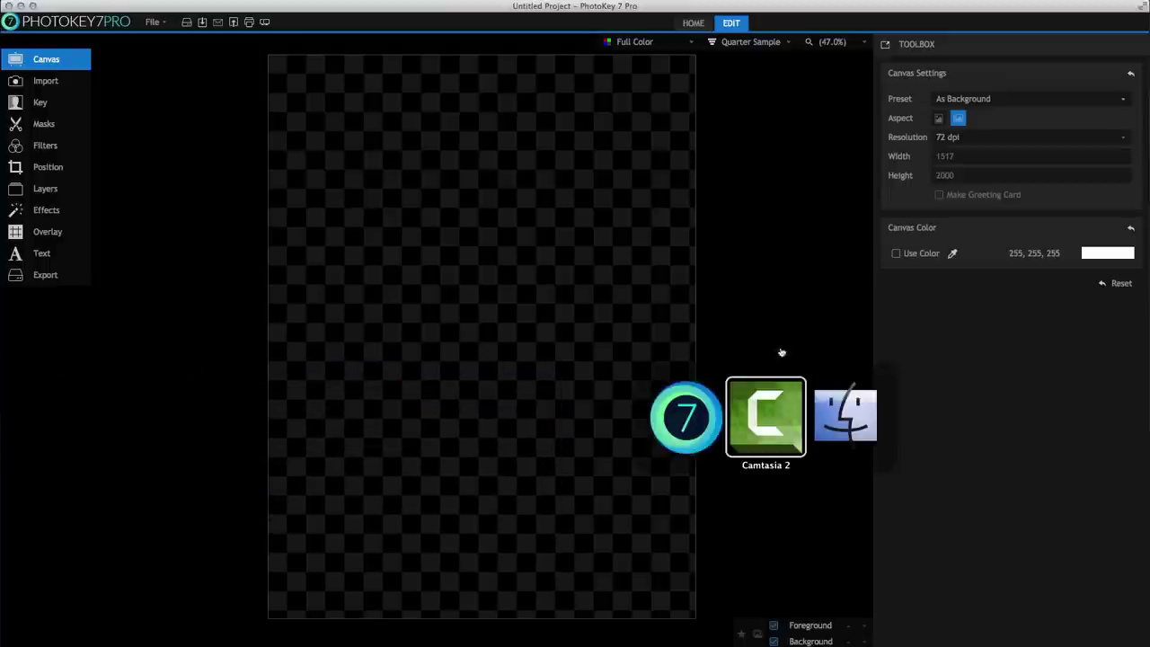
key("super+Tab")
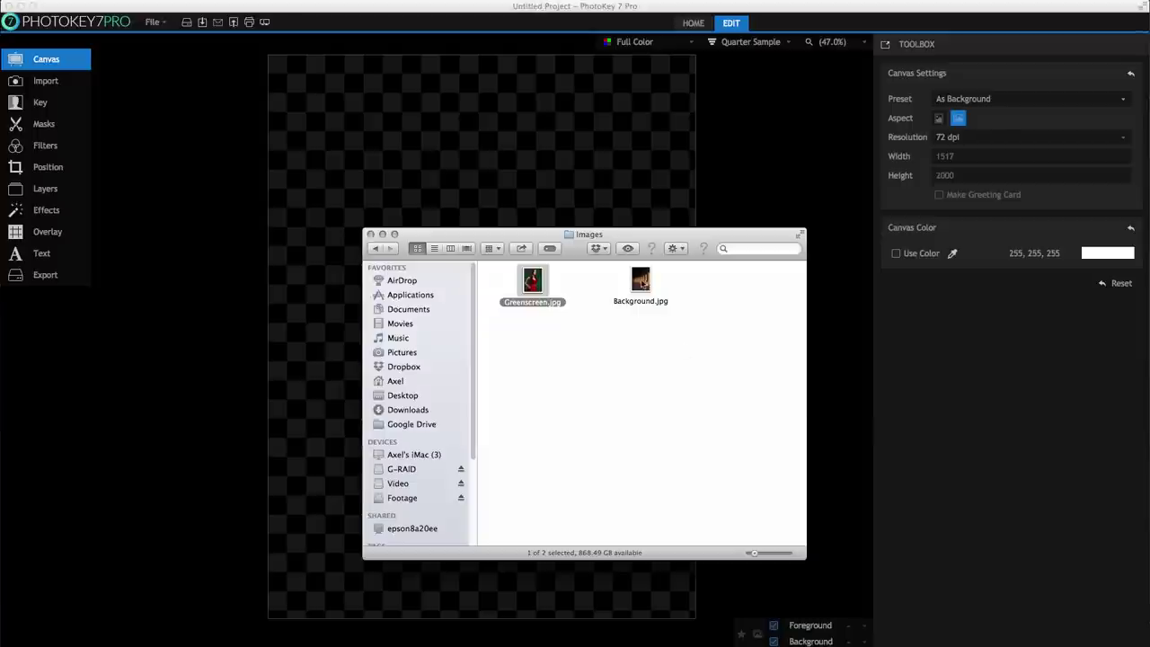
mouse_move(641, 281)
left_mouse_down()
mouse_move(980, 74)
mouse_move(1007, 170)
left_mouse_up()
mouse_move(532, 282)
left_mouse_down()
mouse_move(946, 145)
mouse_move(960, 216)
left_mouse_up()
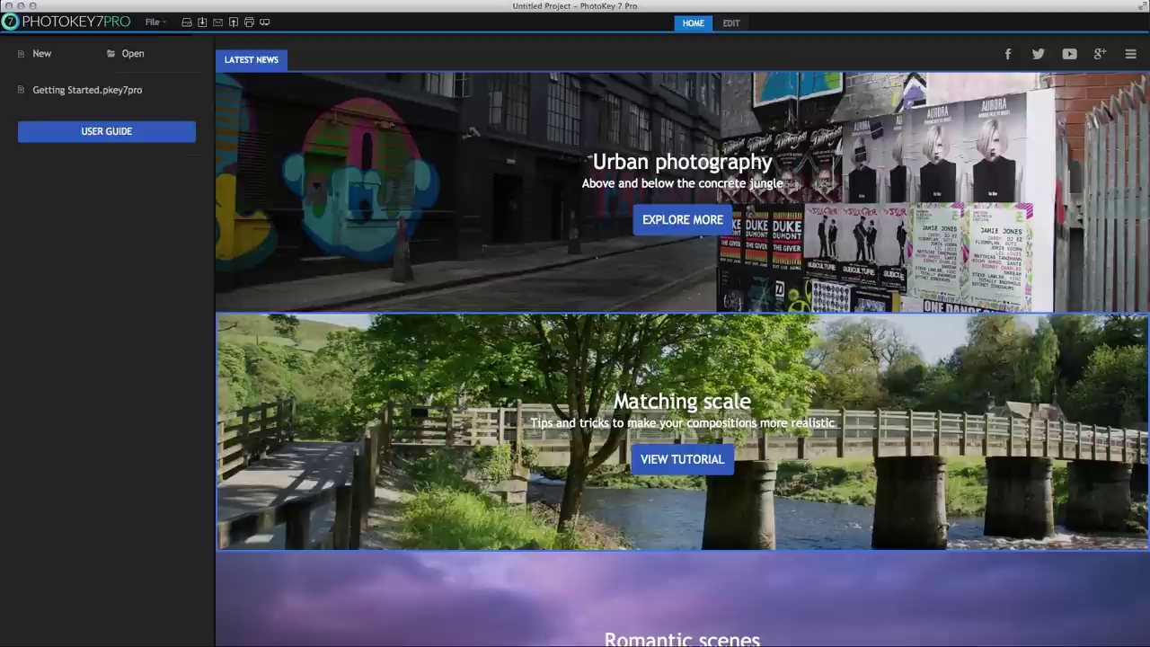
Create a new untitled project from the File menu with an empty canvas.
left_click(152, 21)
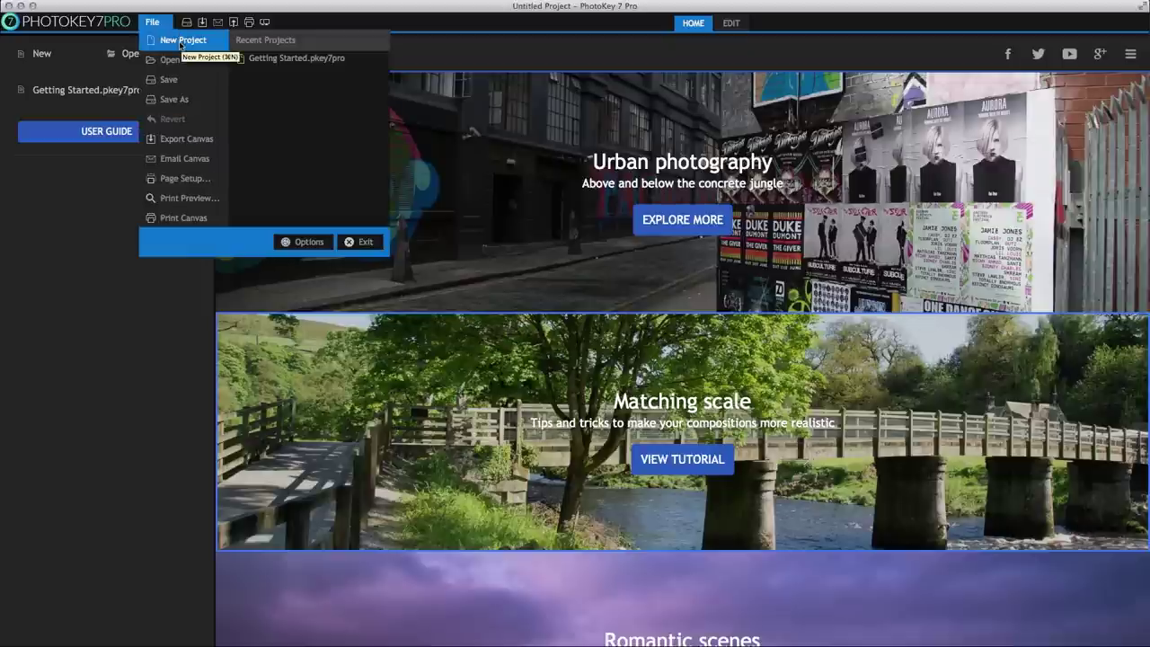
left_click(180, 41)
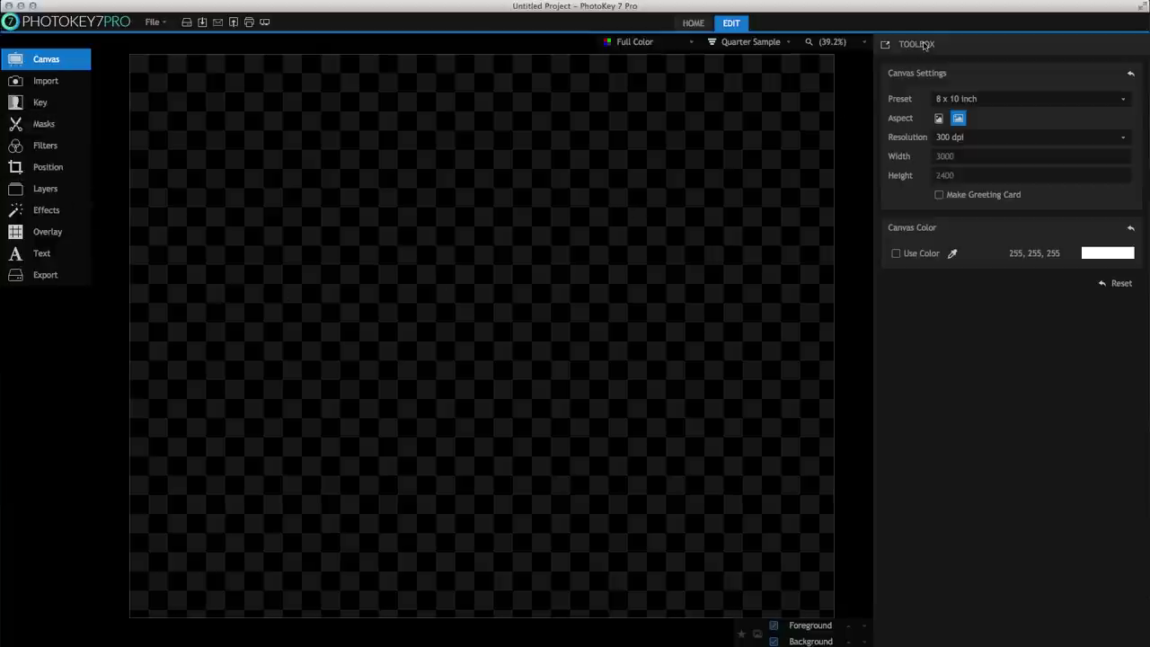
Return to Canvas settings and set the Preset to 5 x 7 inch, 2100 x 1500.
left_click(42, 123)
left_click(40, 103)
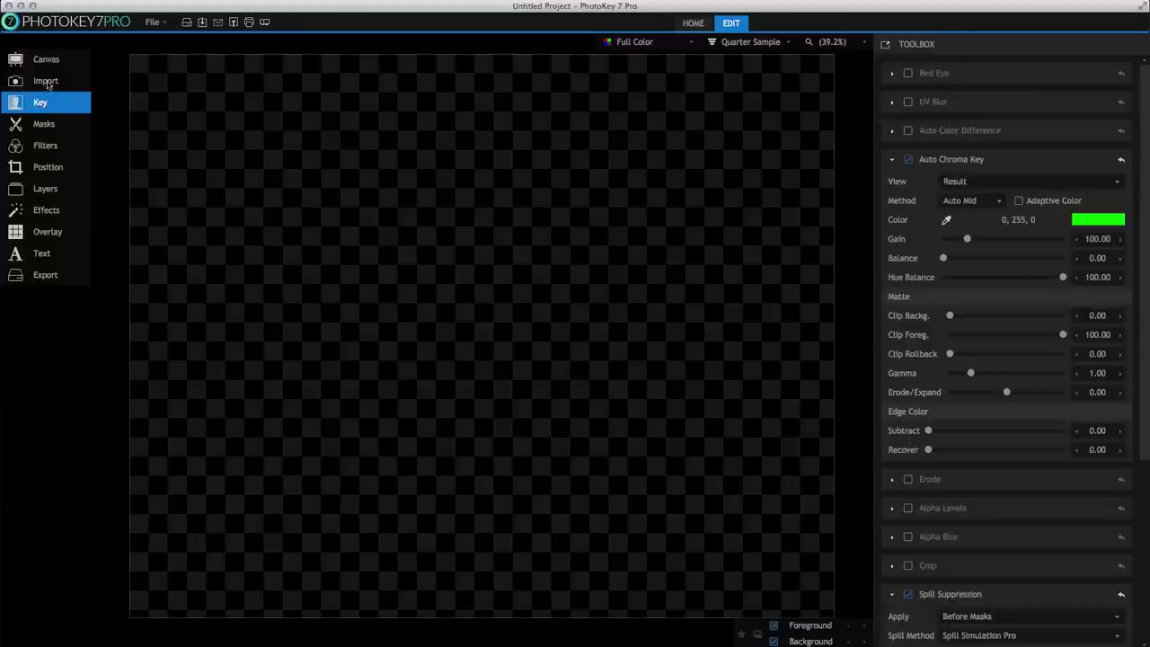
left_click(45, 81)
left_click(47, 60)
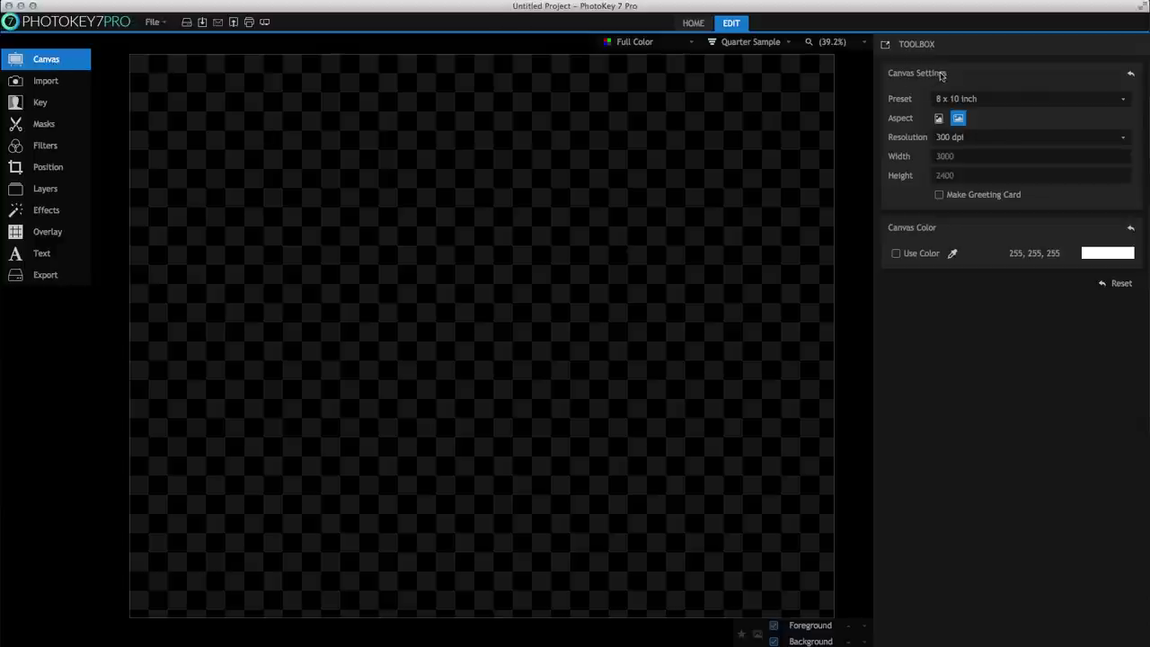
scroll(984, 99, "down", 1)
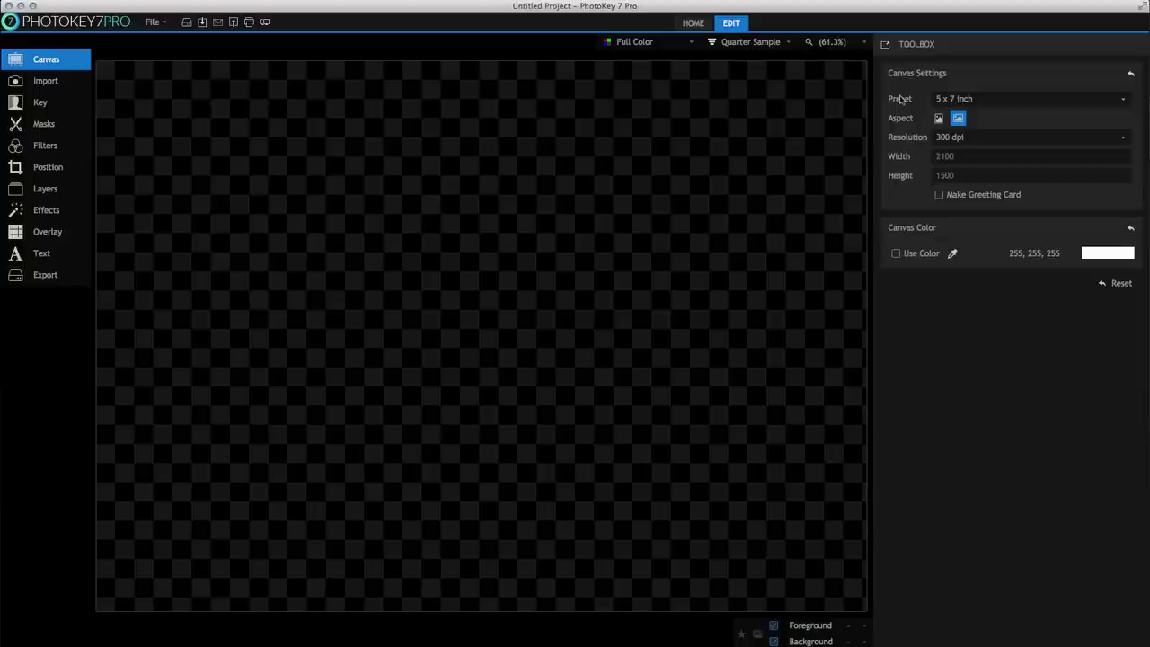
Set the canvas to the 8 x 10 inch preset, landscape, 300 dpi (3000 x 2400).
left_click(1079, 99)
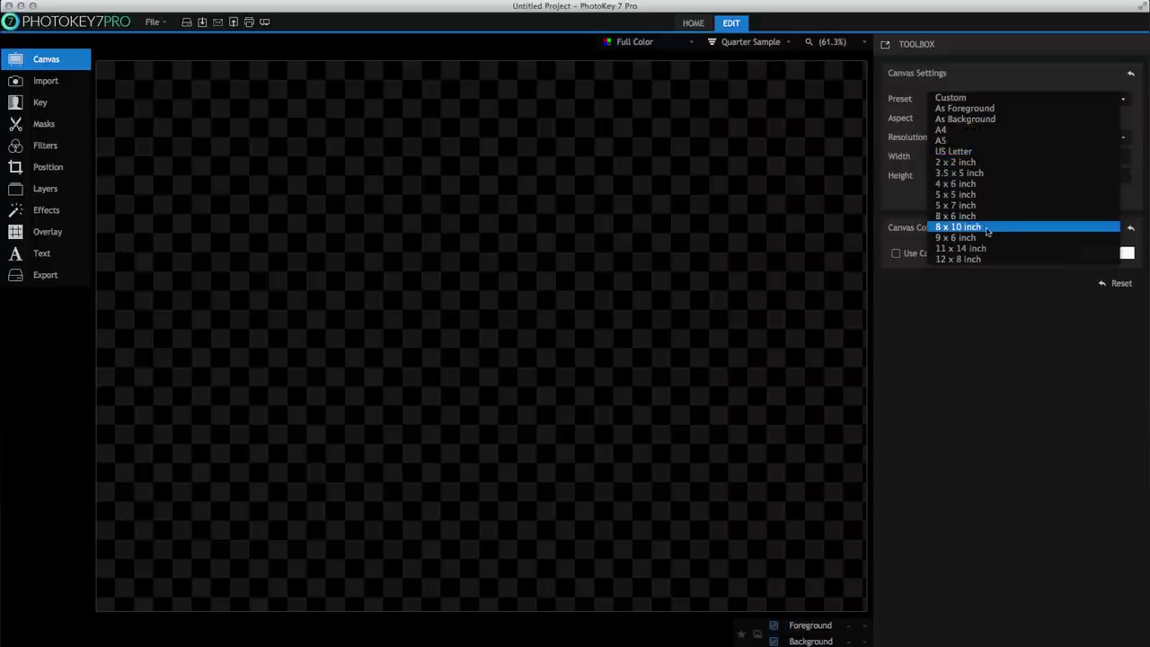
left_click(958, 228)
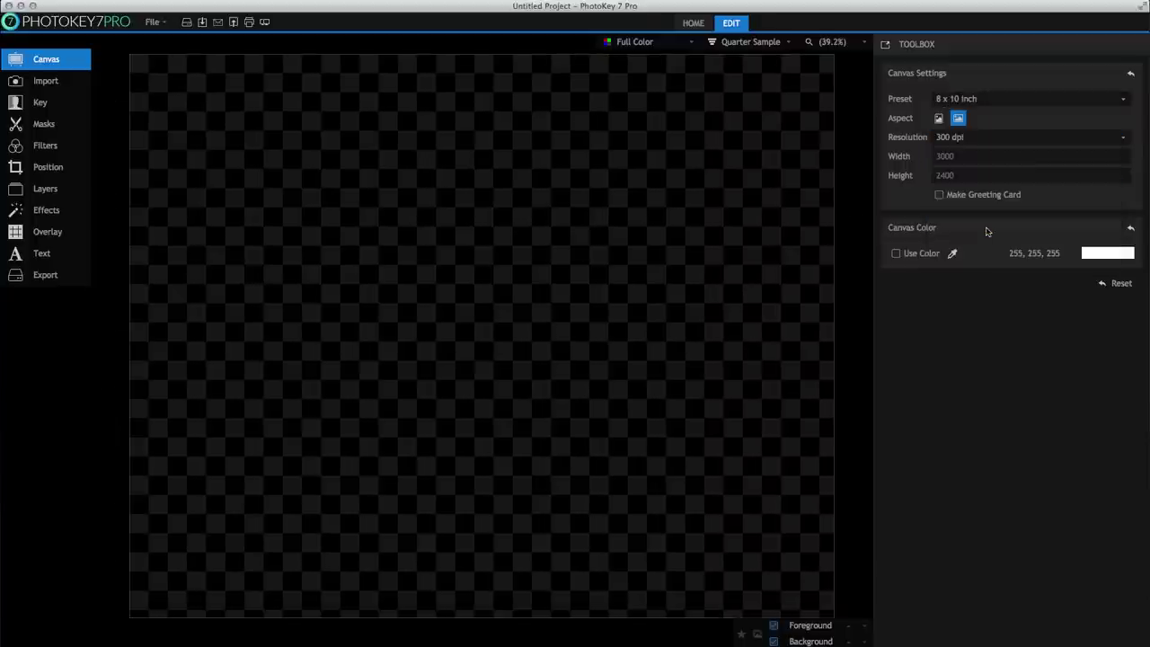
left_click(939, 119)
left_click(958, 119)
left_click(1054, 142)
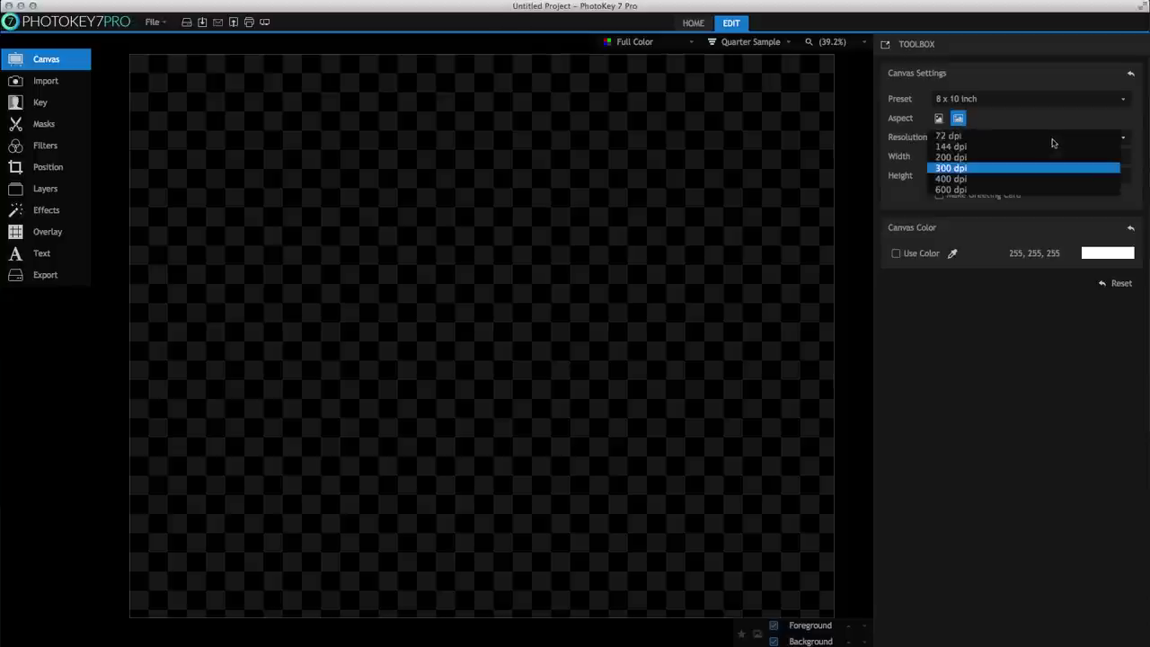
left_click(984, 168)
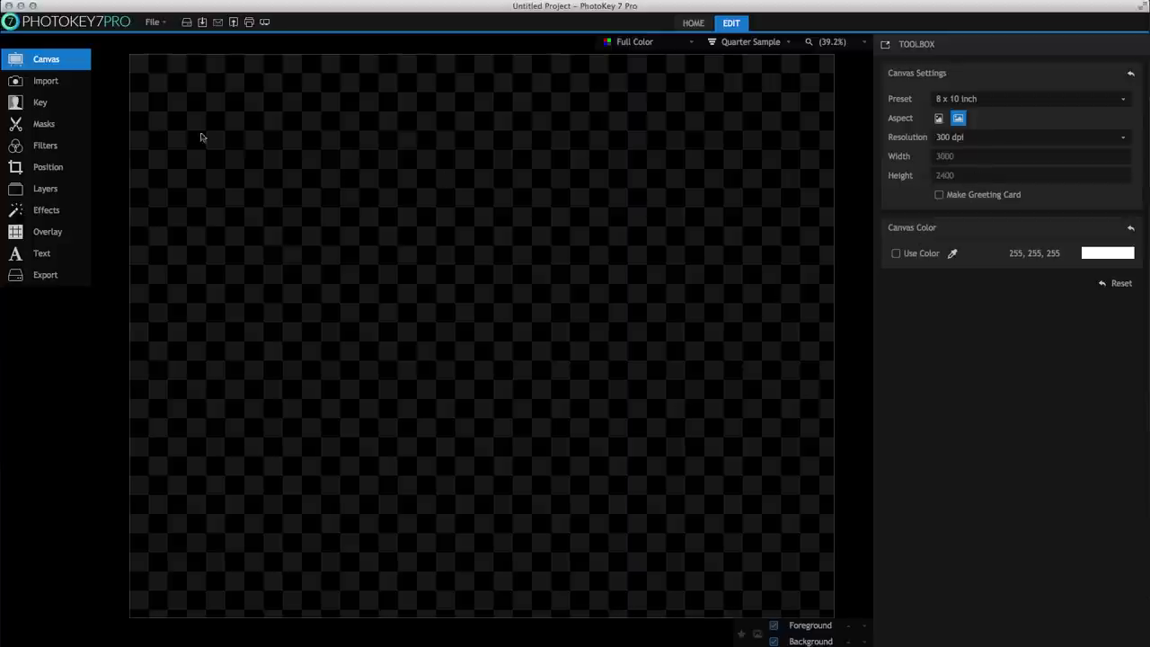
Import Sunset Palace.jpg from Finder as the 3000 x 2000 background layer.
left_click(56, 83)
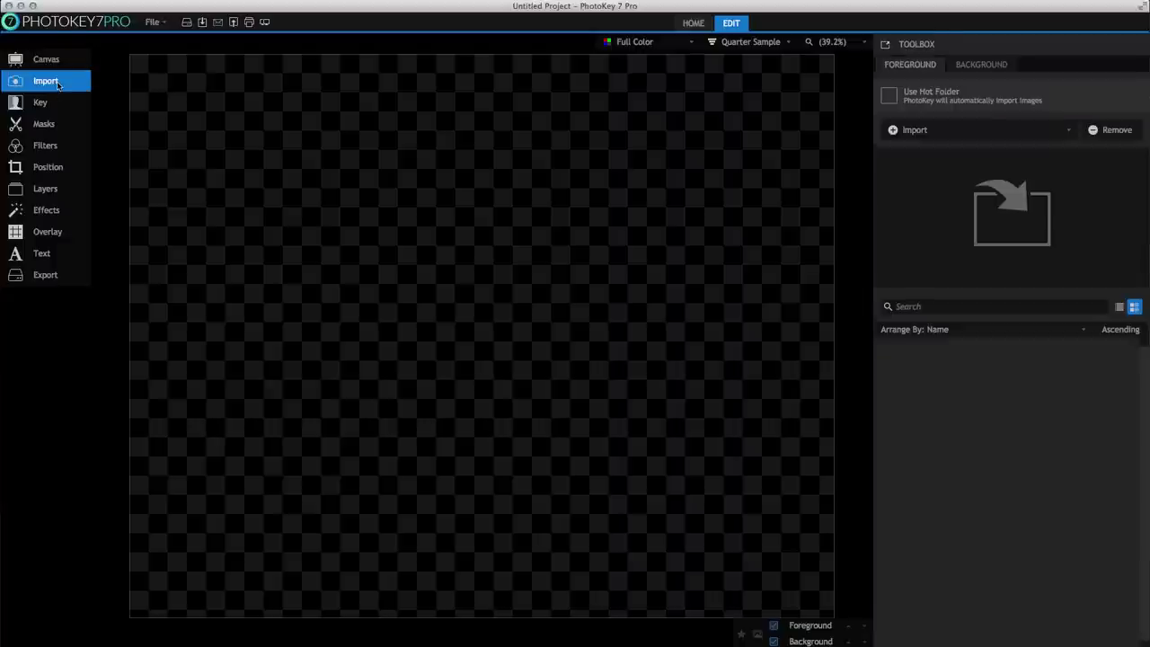
left_click(980, 65)
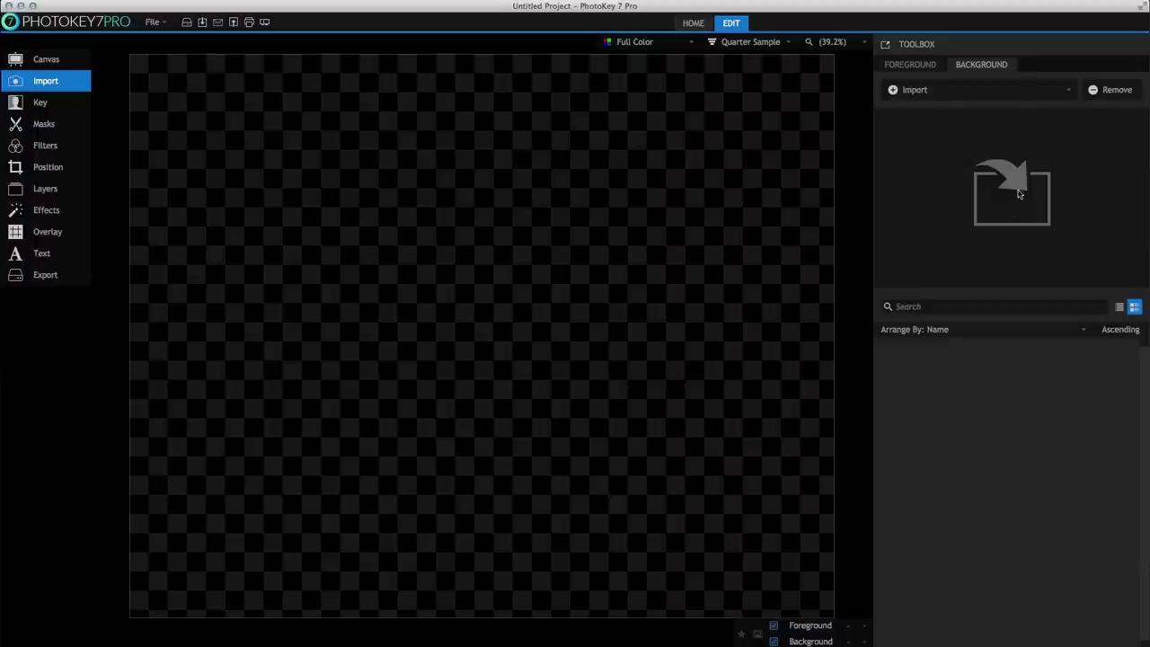
left_click(943, 93)
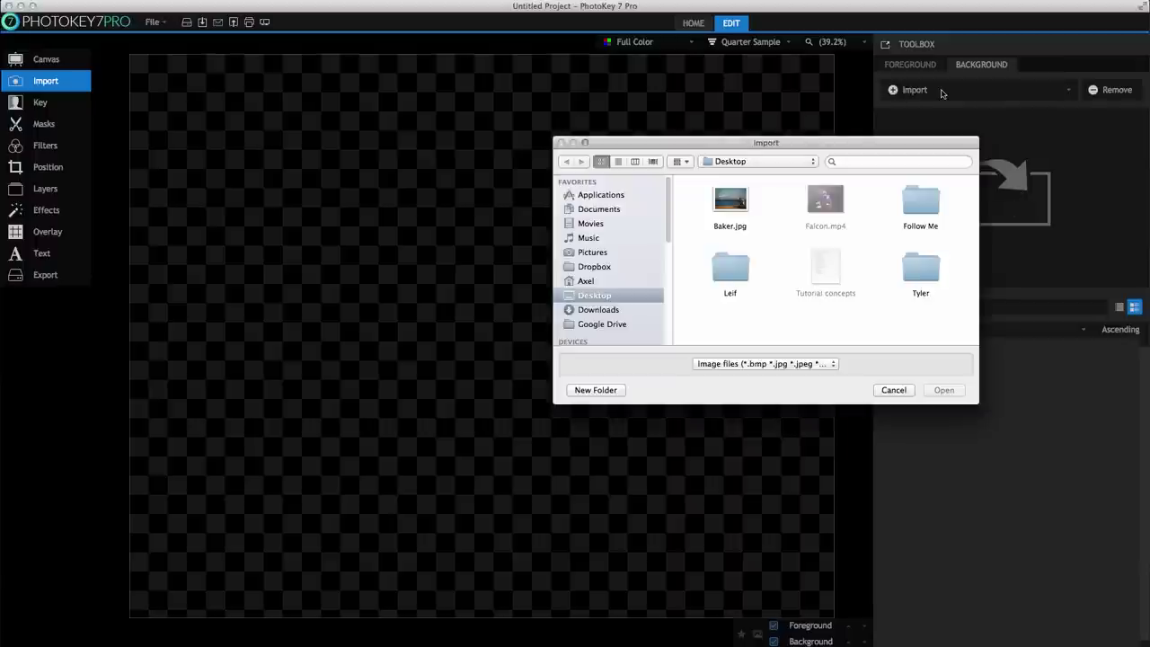
left_click(894, 392)
key("super+Tab")
key("super+Tab")
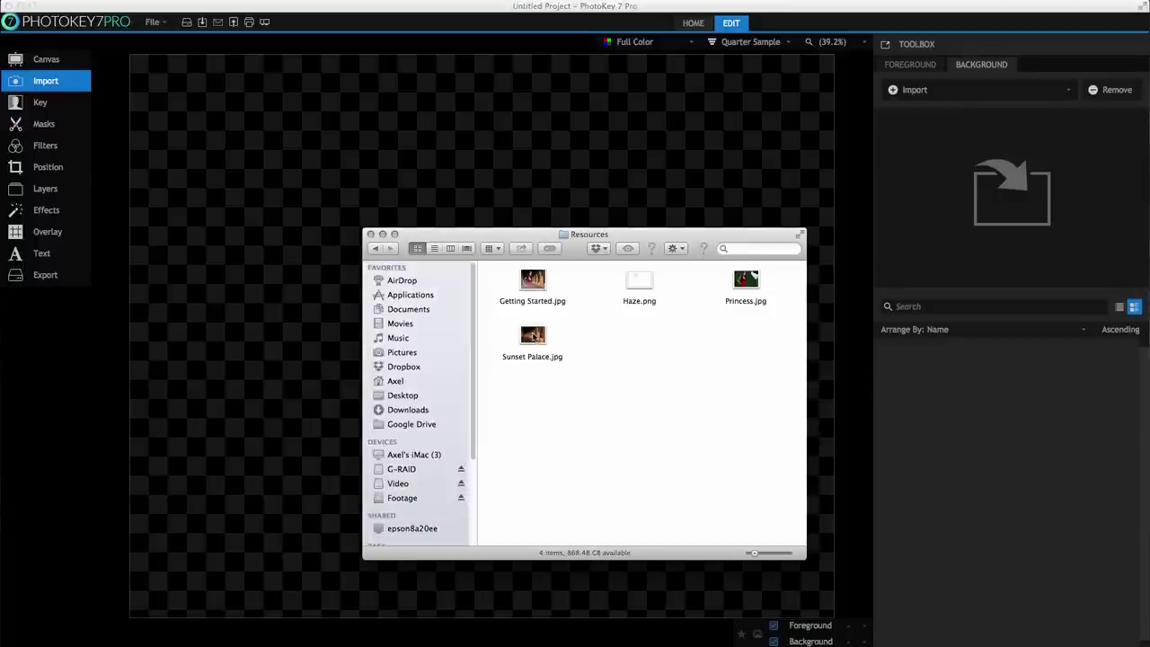
left_click_drag(533, 337, 1009, 177)
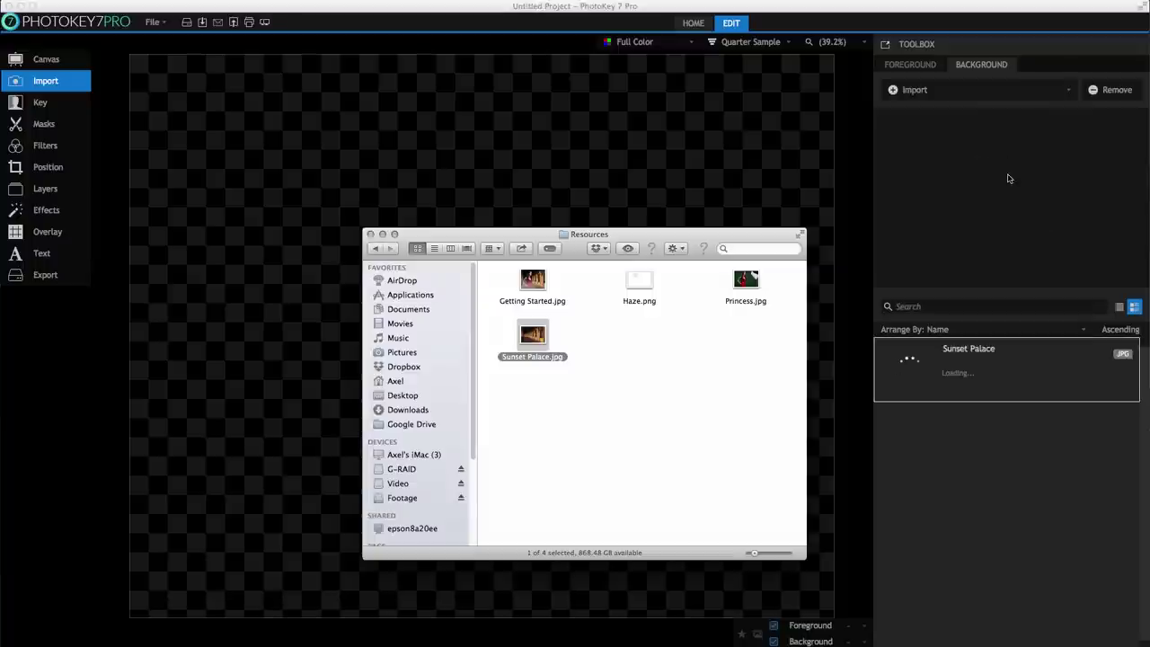
left_click(860, 196)
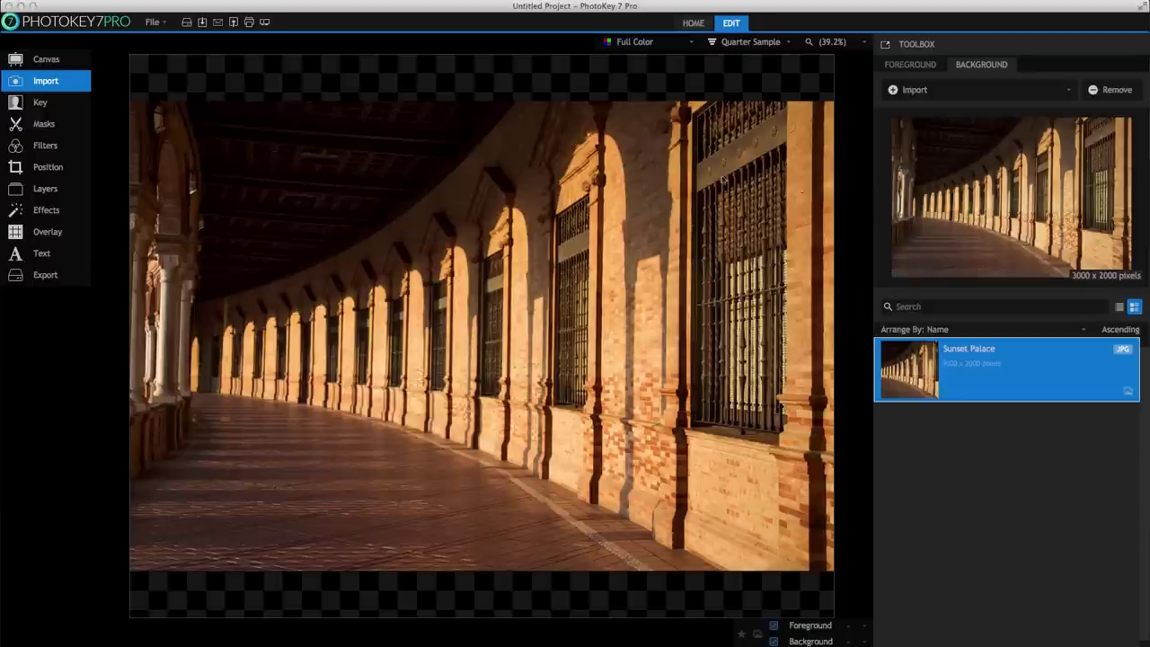
Scale the palace background to 122.11% and offset it 9.19% horizontally.
left_click(48, 167)
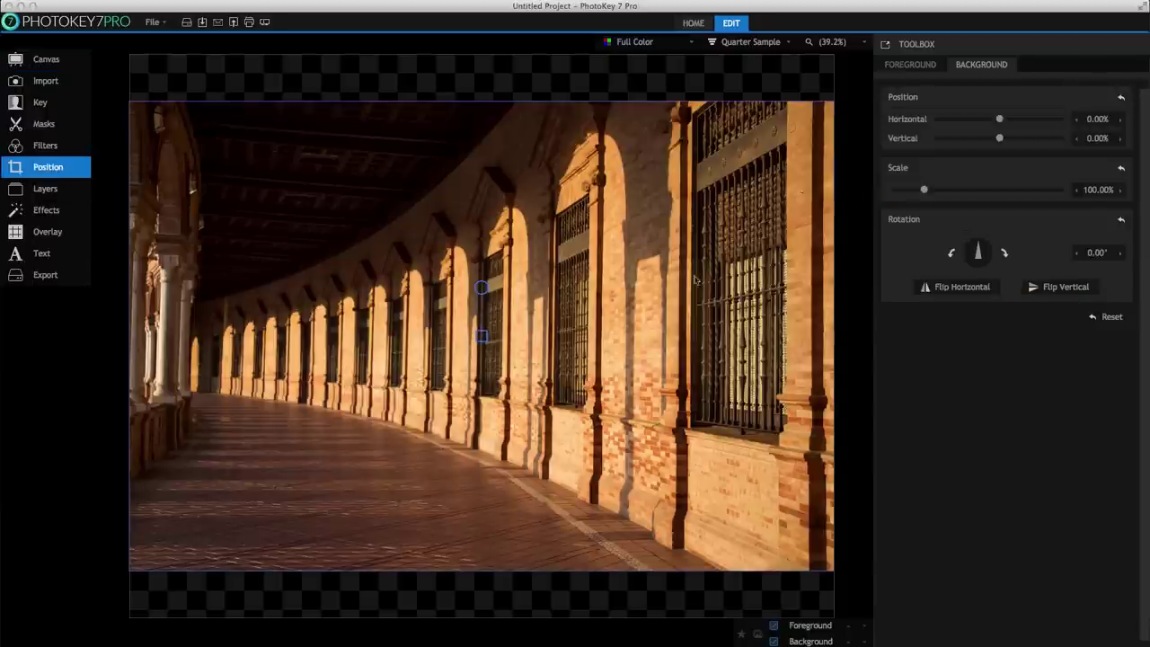
left_click_drag(924, 189, 934, 190)
scroll(482, 336, "down", 5)
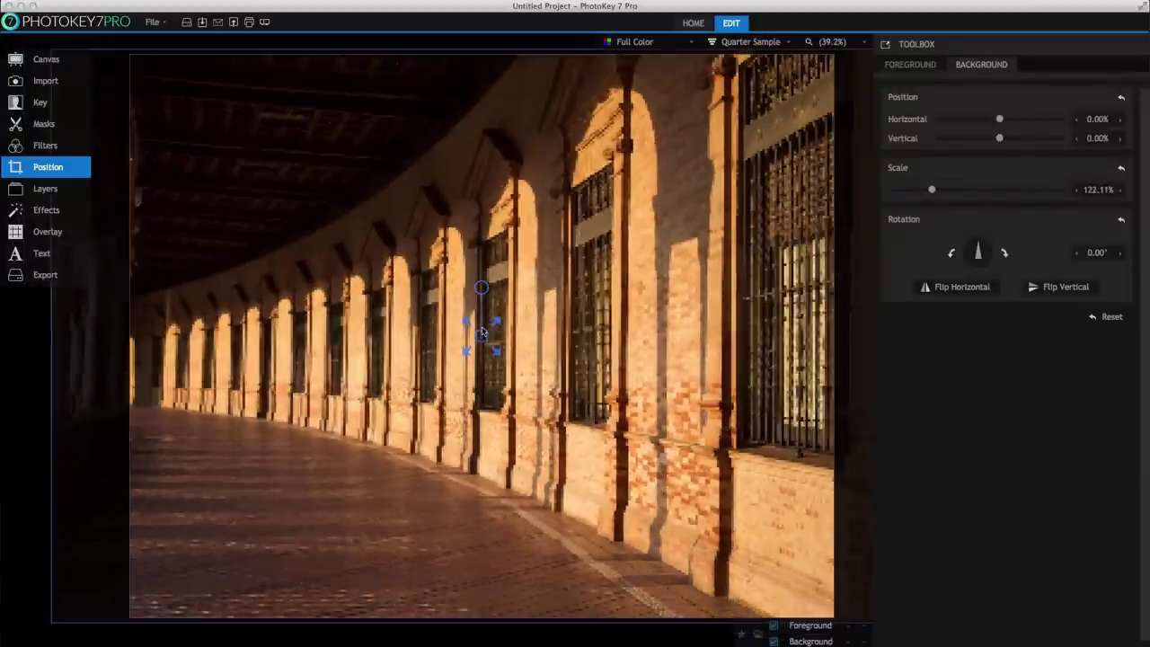
left_click_drag(402, 384, 474, 384)
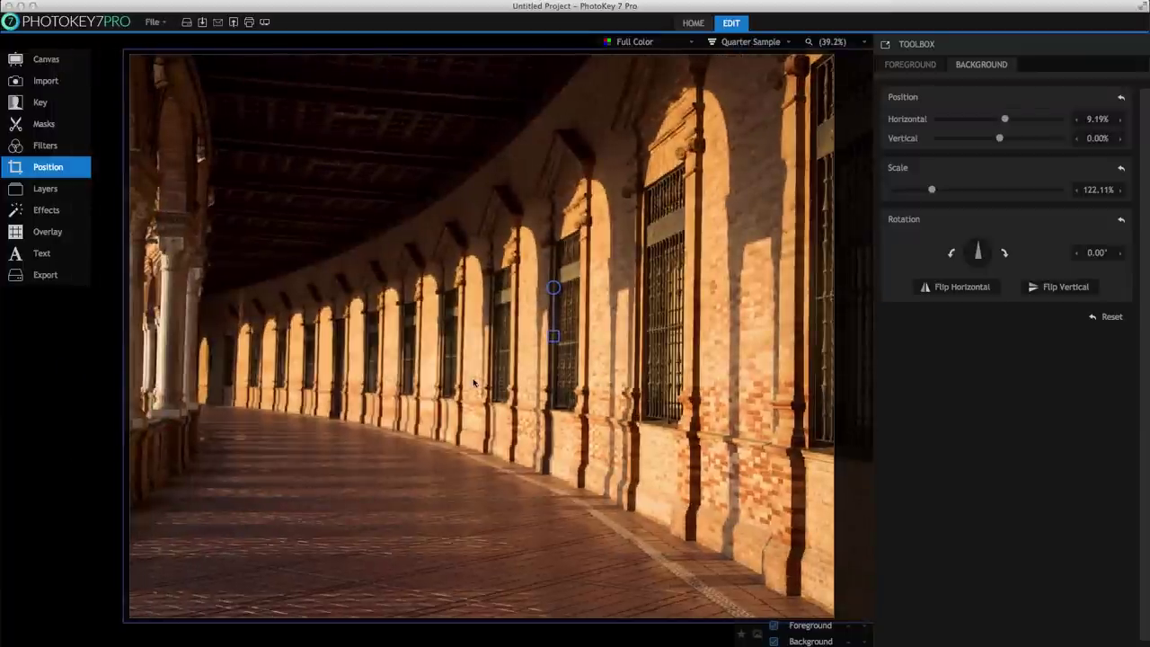
Load Princess.jpg from Finder as the foreground layer over the palace arcade.
left_click(63, 81)
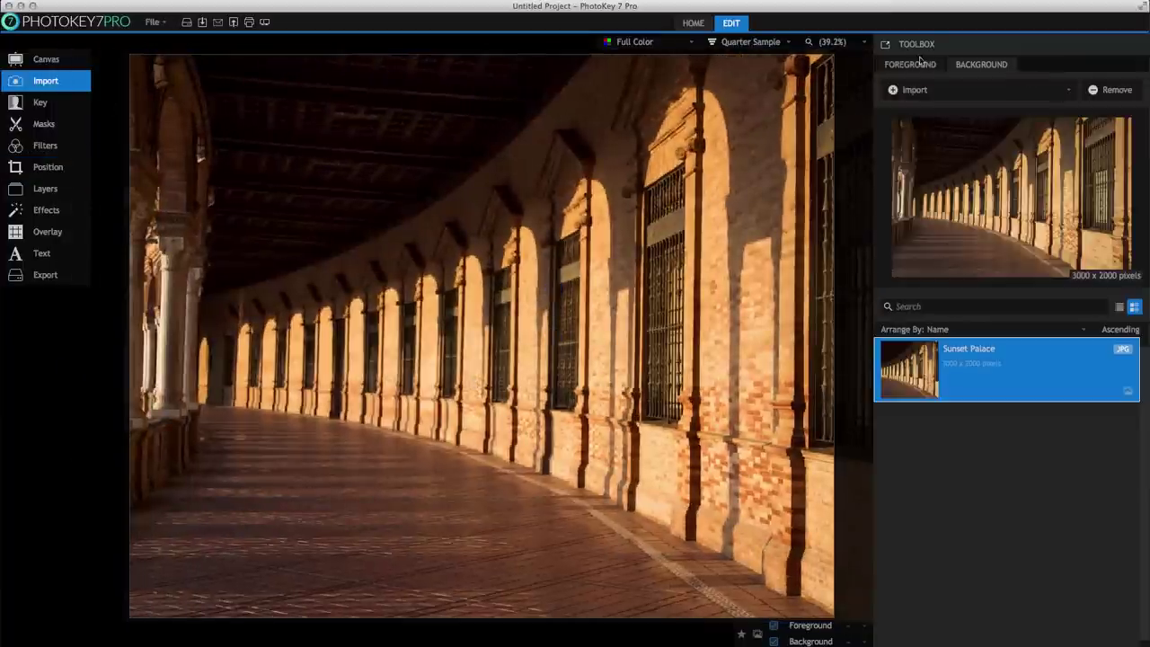
left_click(910, 64)
key("super+Tab")
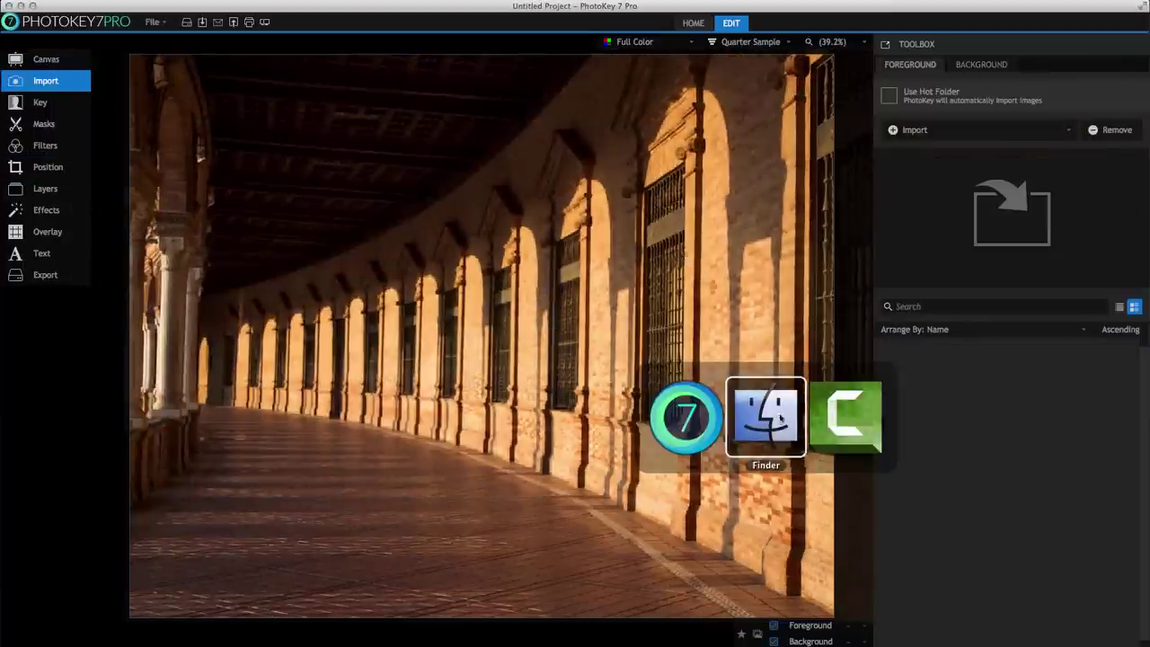
left_click_drag(746, 286, 949, 187)
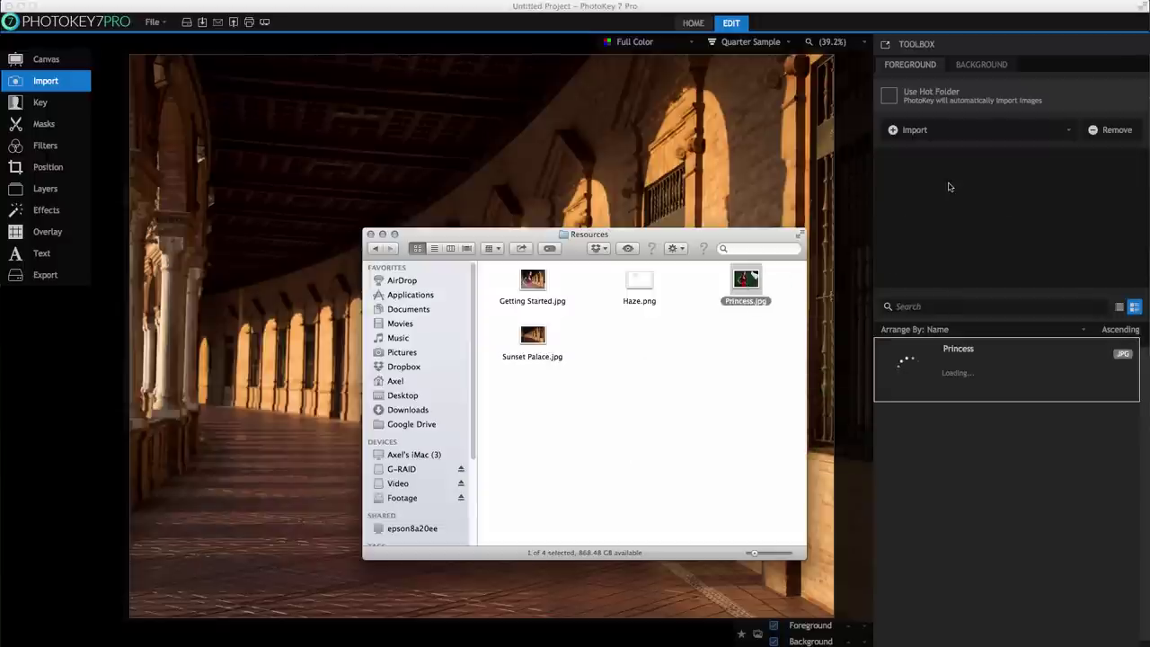
left_click(860, 191)
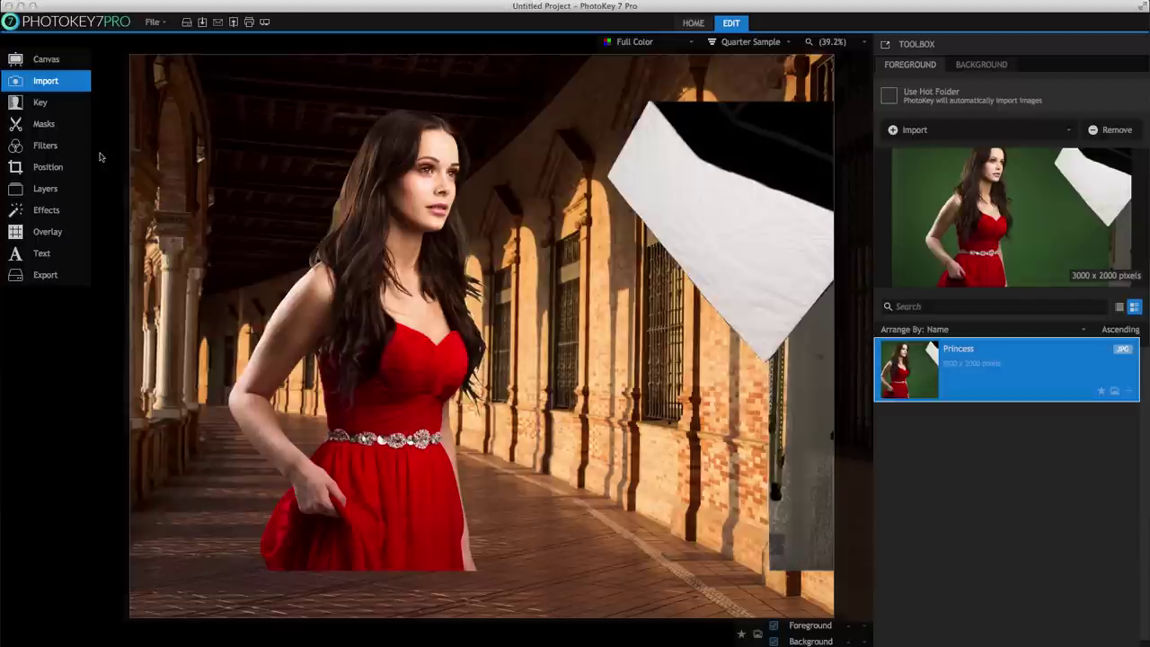
Drag the Spill Suppression replacement luminance down to 18.75 for the Princess foreground.
left_click(45, 104)
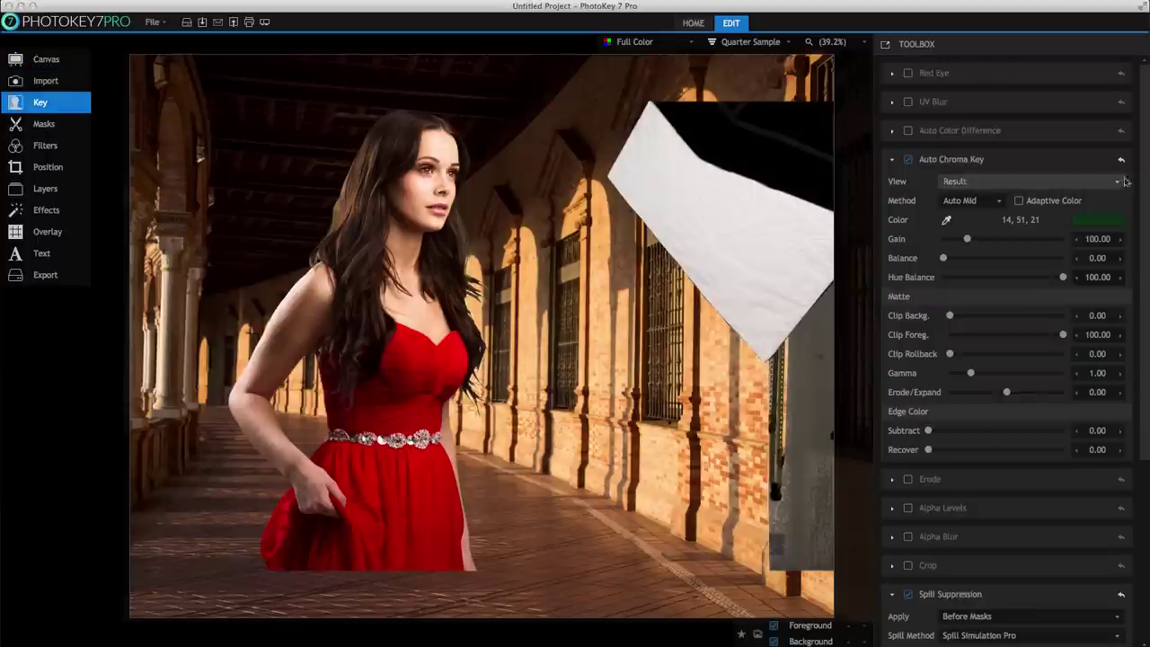
scroll(1143, 368, "down", 3)
scroll(1143, 369, "down", 3)
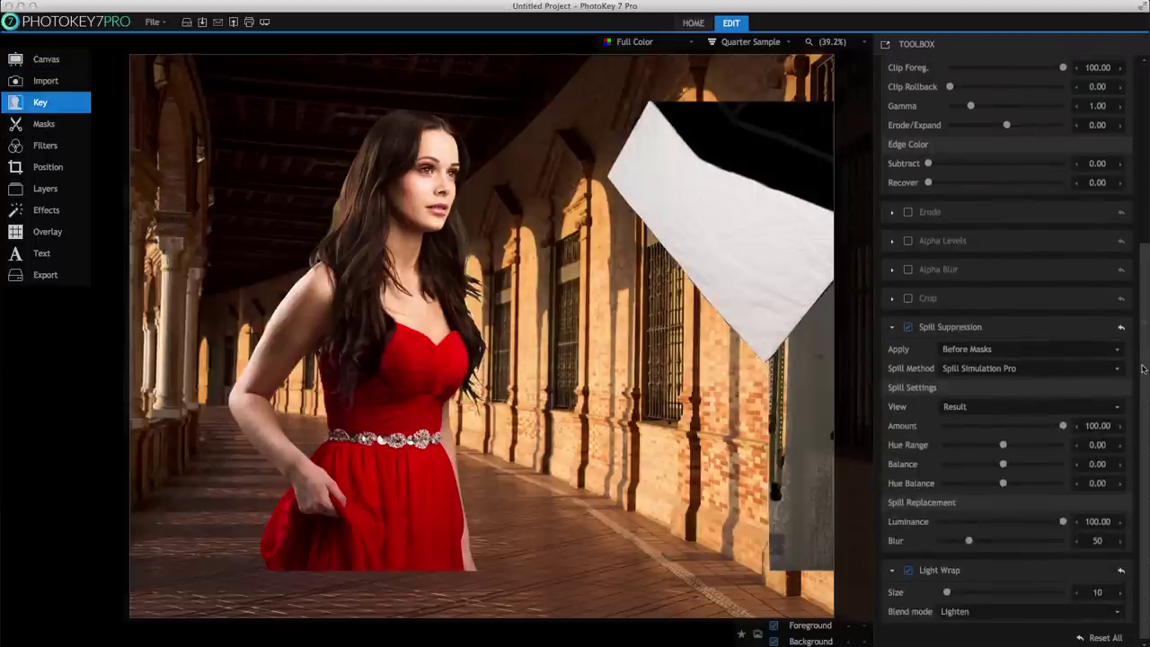
left_click_drag(1063, 520, 962, 521)
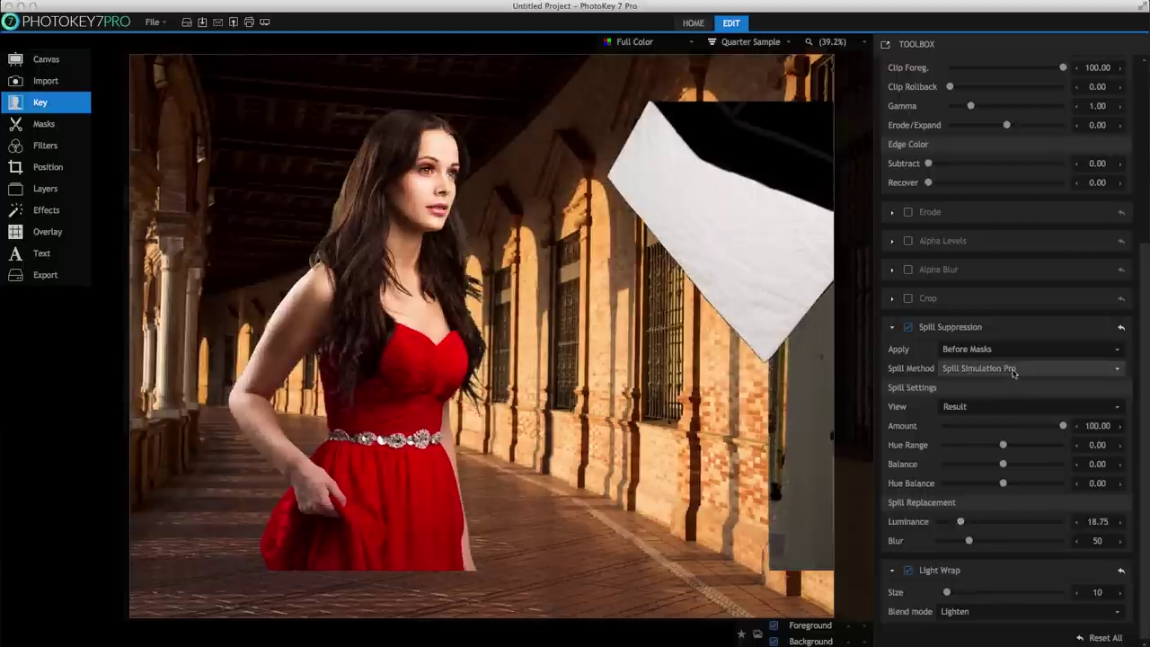
Scale the Princess foreground to 117% and offset it to -2.12% horizontal, 3.34% vertical.
left_click(62, 171)
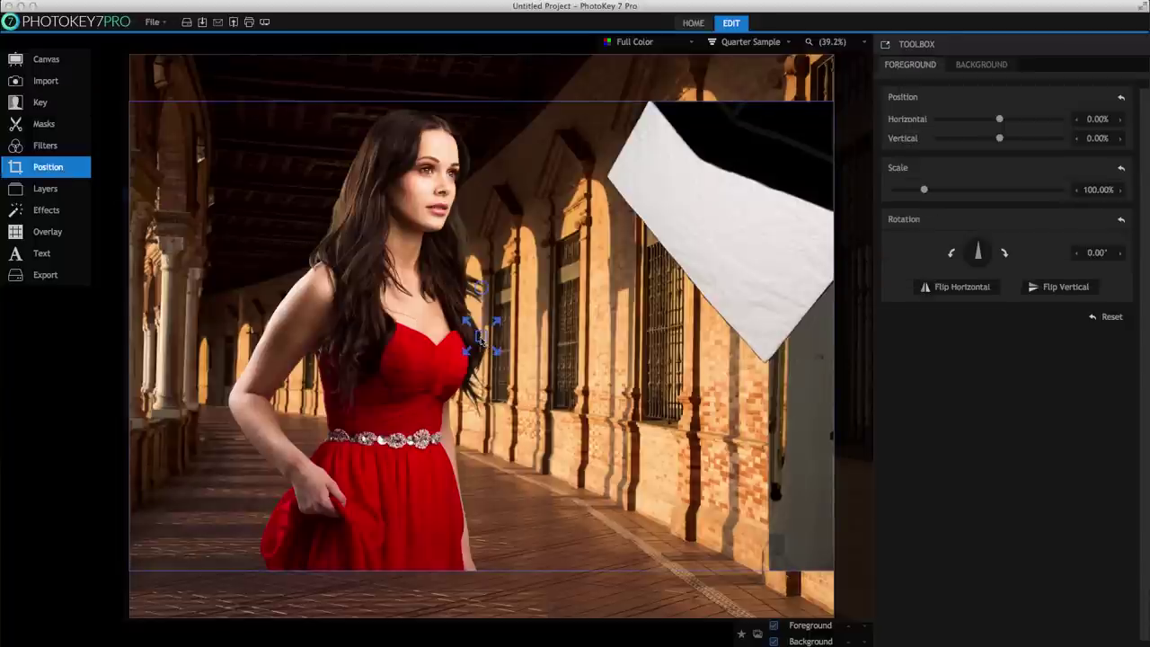
scroll(482, 342, "up", 3)
scroll(483, 342, "up", 2)
left_click_drag(483, 342, 383, 346)
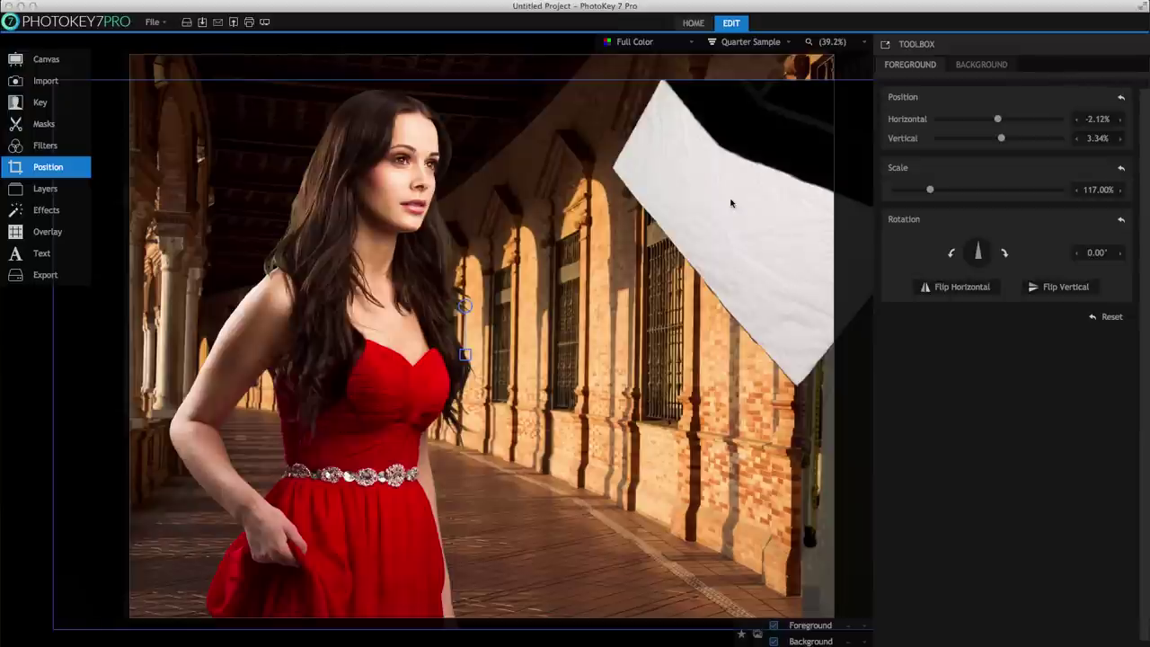
At 25% zoom, draw Mask #1 as a closed outline around the white cloth.
left_click(57, 128)
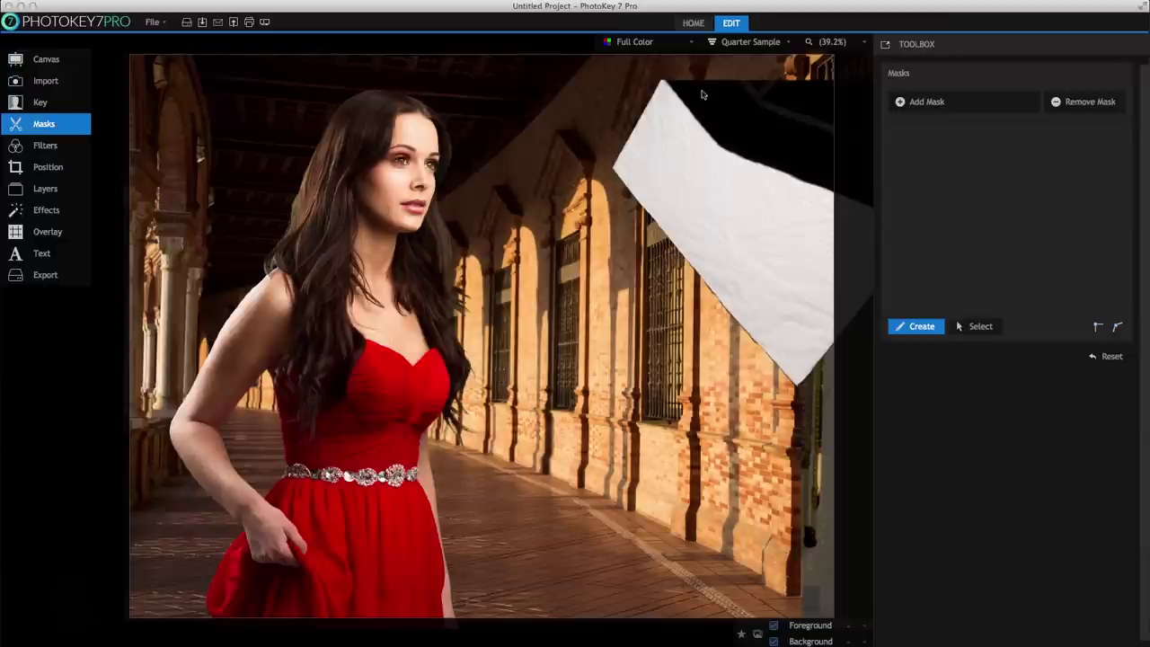
left_click(858, 44)
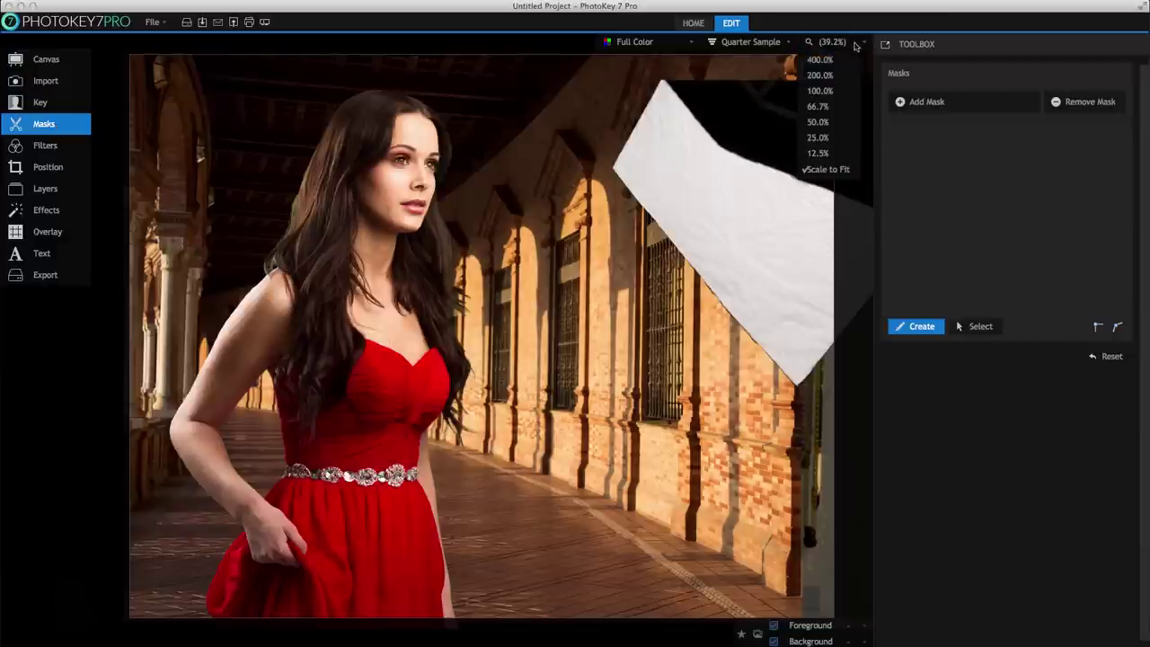
left_click(832, 138)
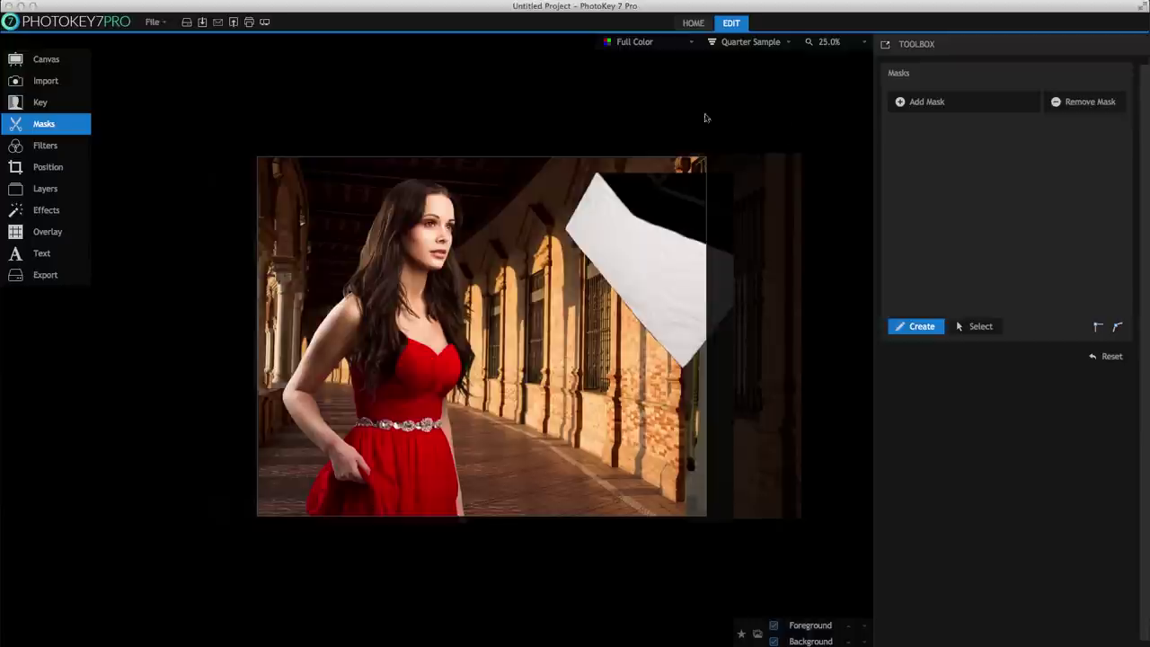
left_click(935, 104)
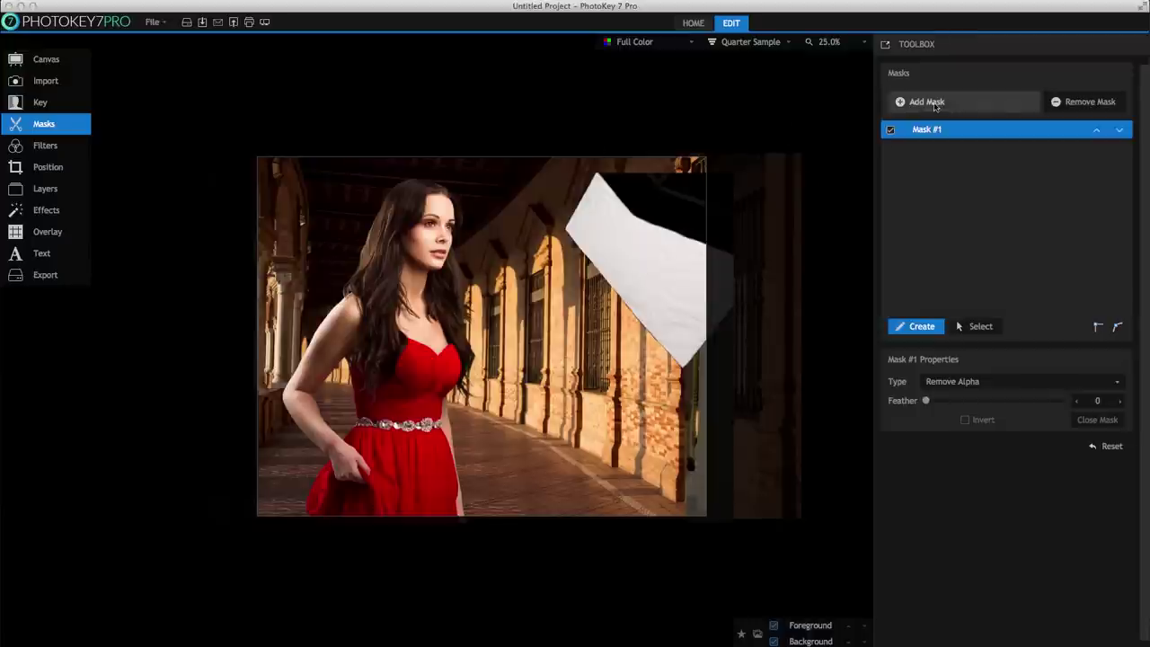
left_click(547, 149)
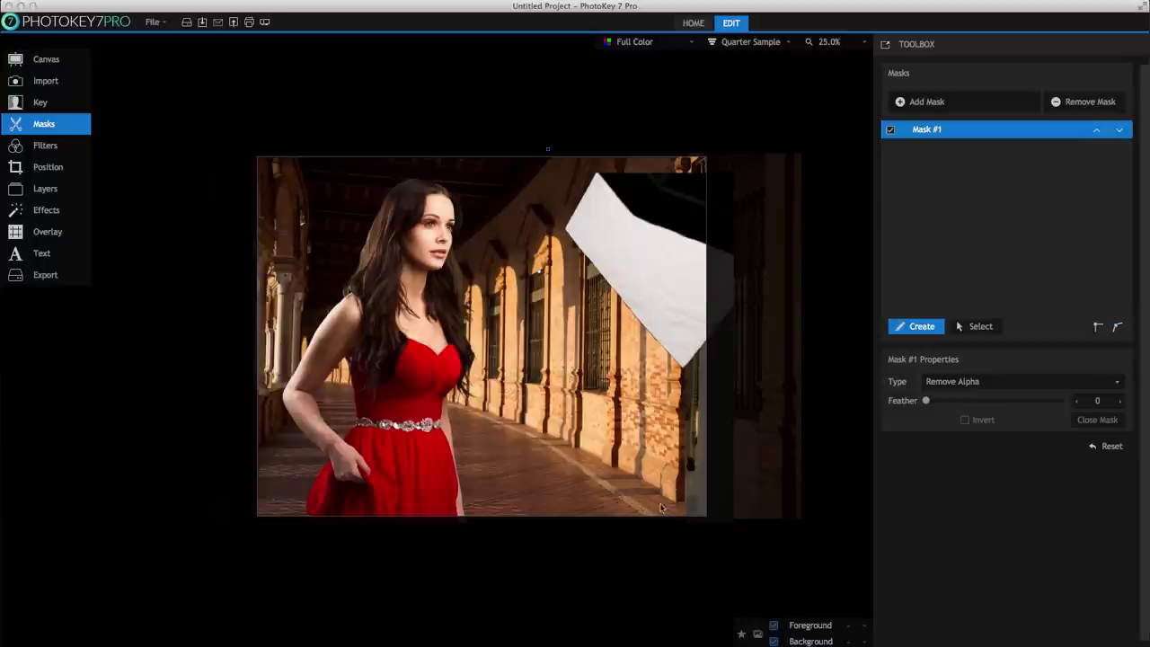
left_click(671, 532)
left_click(746, 533)
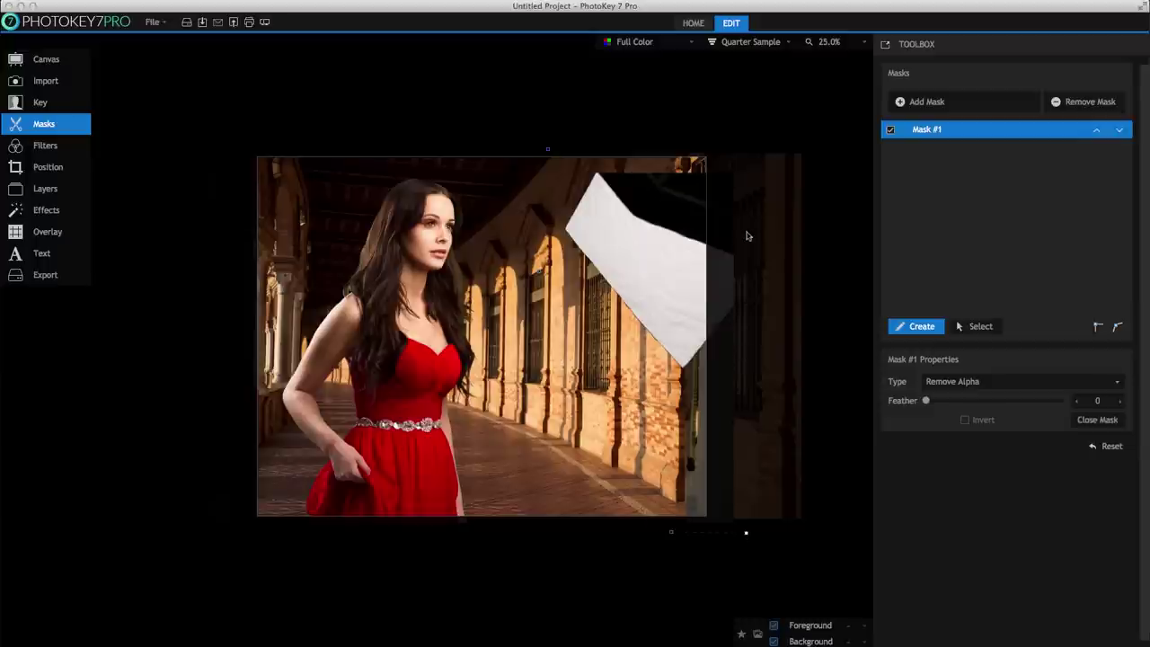
left_click(746, 146)
left_click(547, 150)
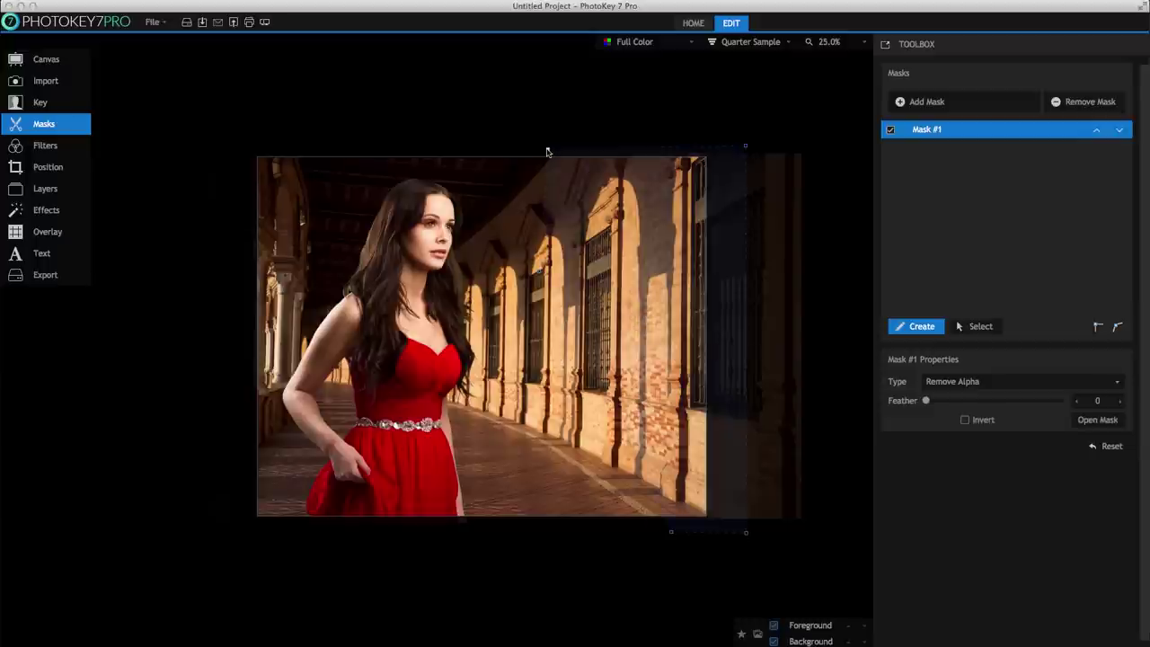
Set Mask #1's type back to Remove Alpha after trying the keep-inside option.
left_click(989, 384)
left_click(988, 393)
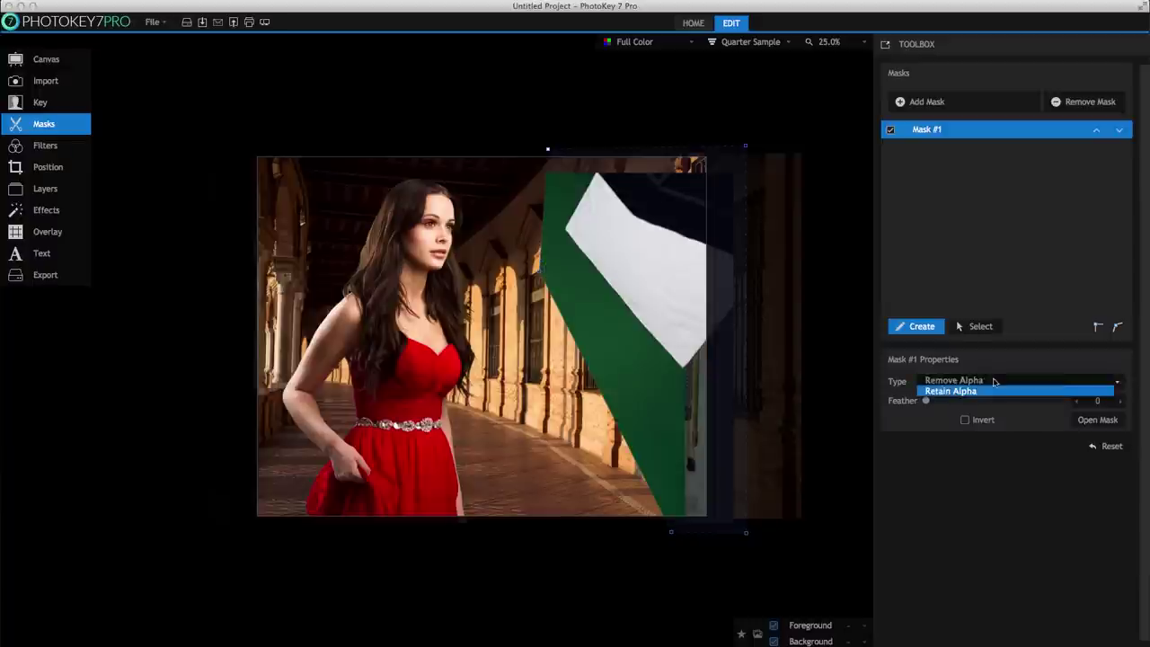
left_click(992, 385)
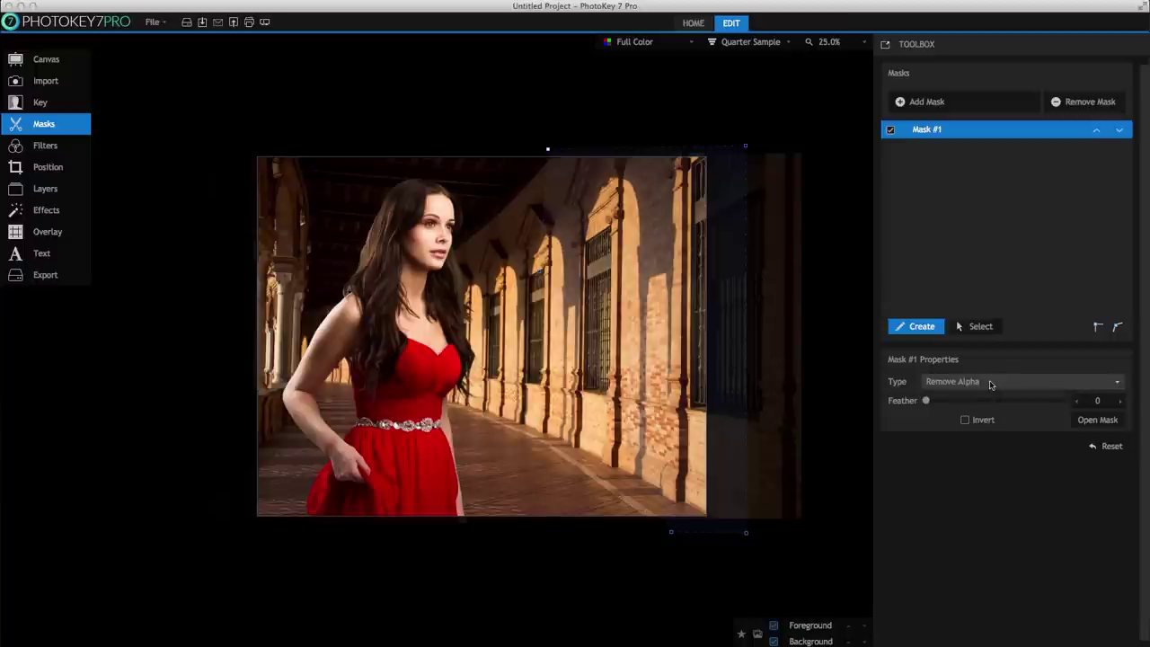
left_click(991, 385)
left_click(993, 392)
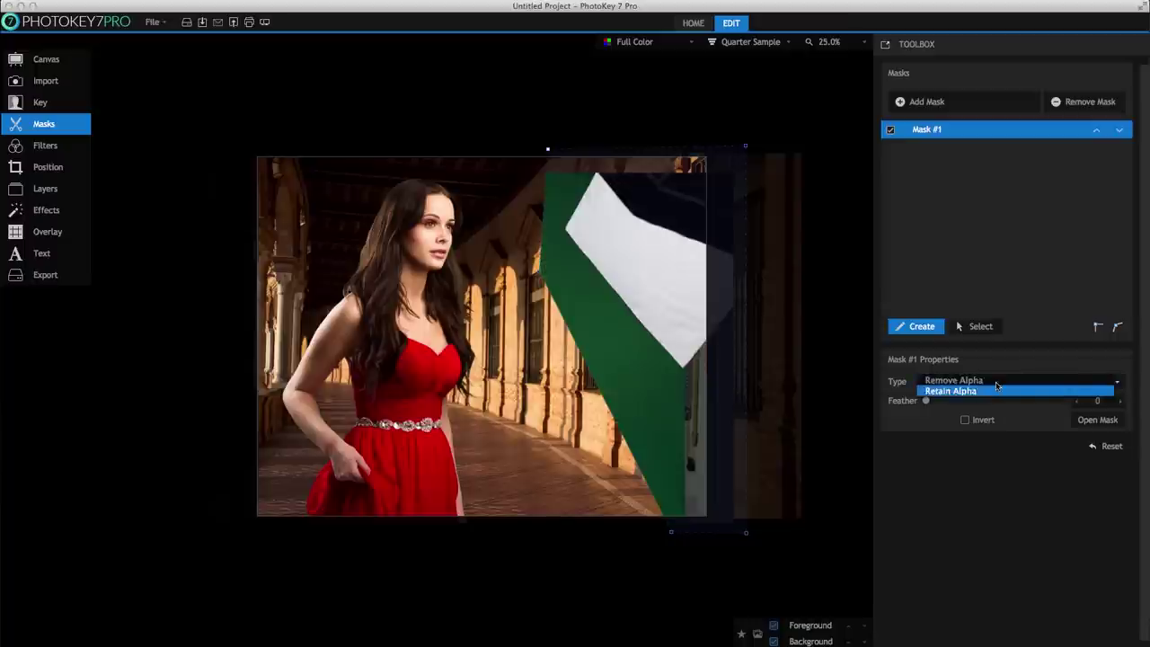
left_click(996, 382)
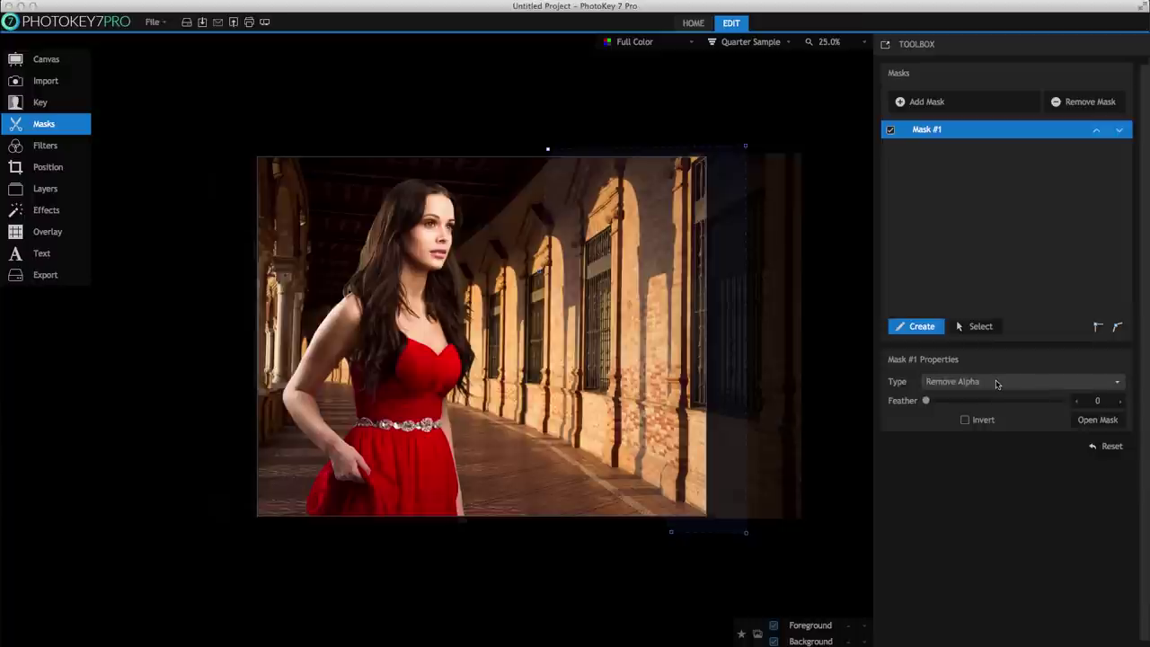
Show the image filters and fit the whole image to the view.
left_click(54, 146)
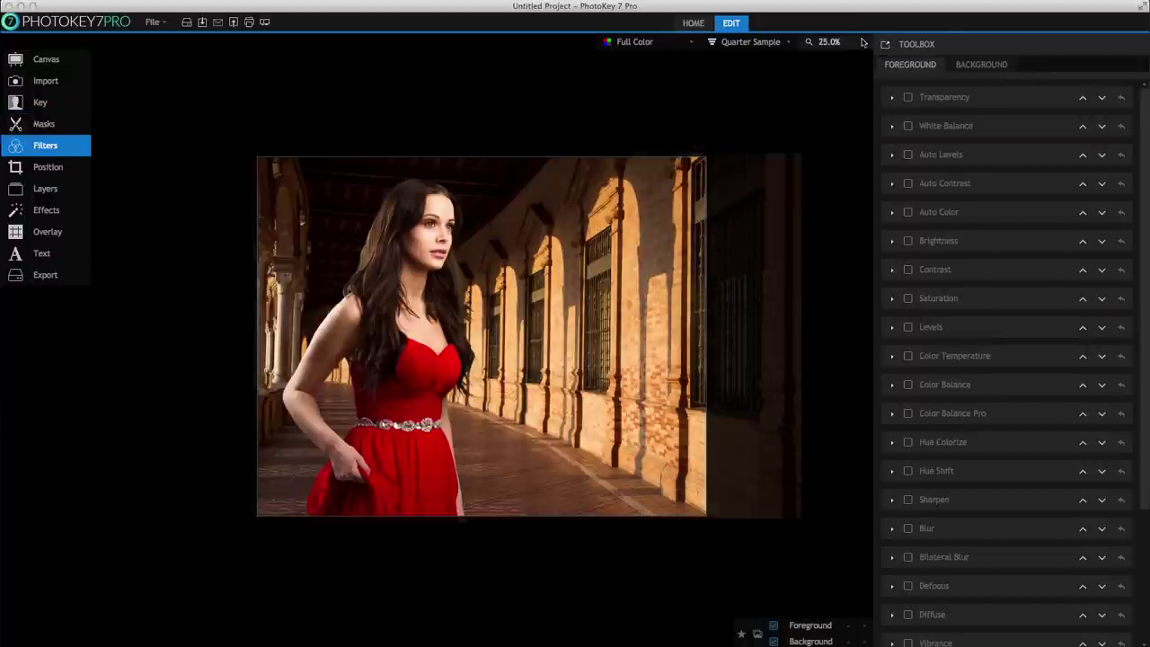
left_click(828, 42)
left_click(829, 170)
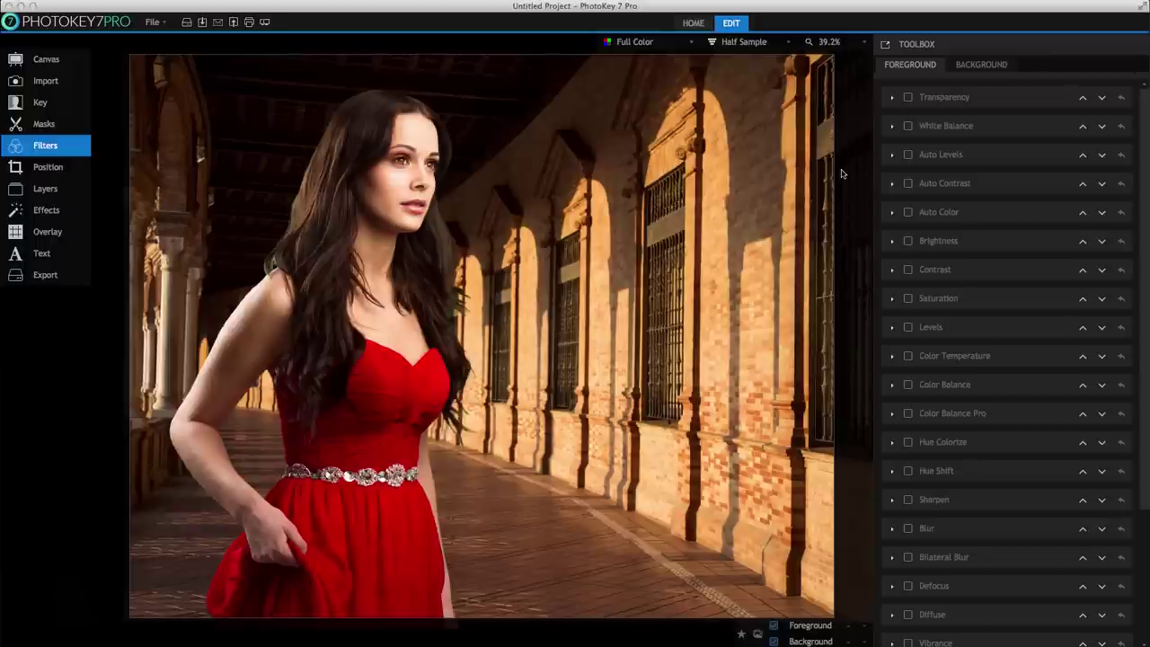
Trial a foreground saturation of 1.63, compare it on and off, then reset it to 1.00.
left_click(985, 301)
mouse_move(978, 320)
left_mouse_down()
mouse_move(1050, 319)
mouse_move(1020, 321)
left_mouse_up()
left_click(1031, 321)
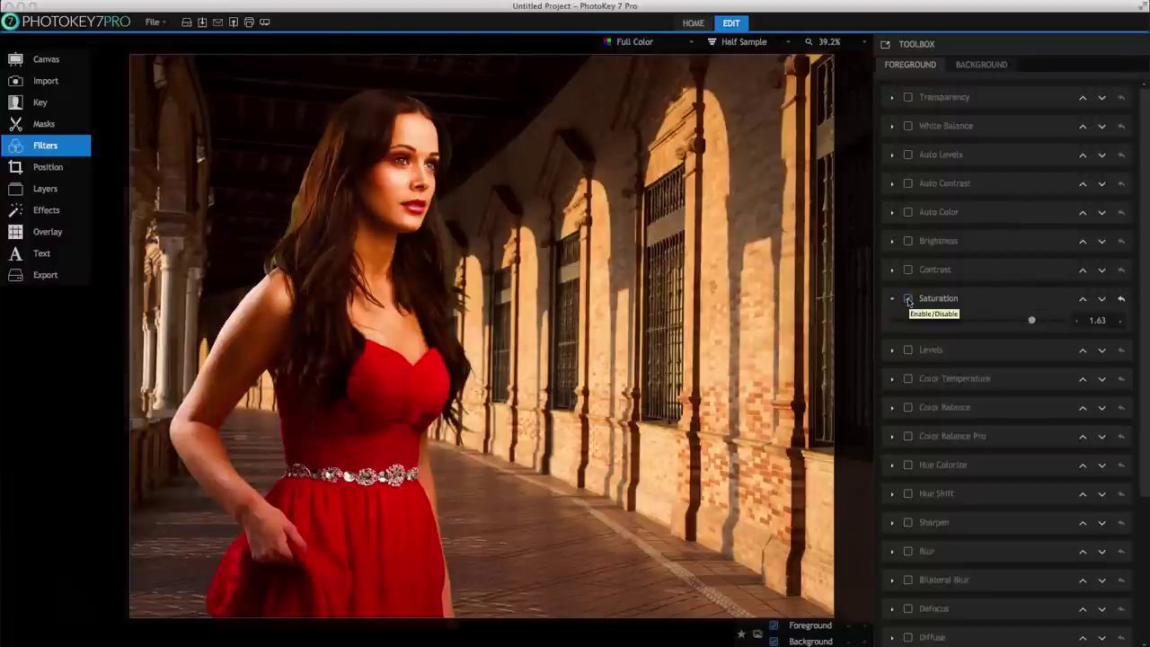
left_click(909, 299)
left_click(909, 299)
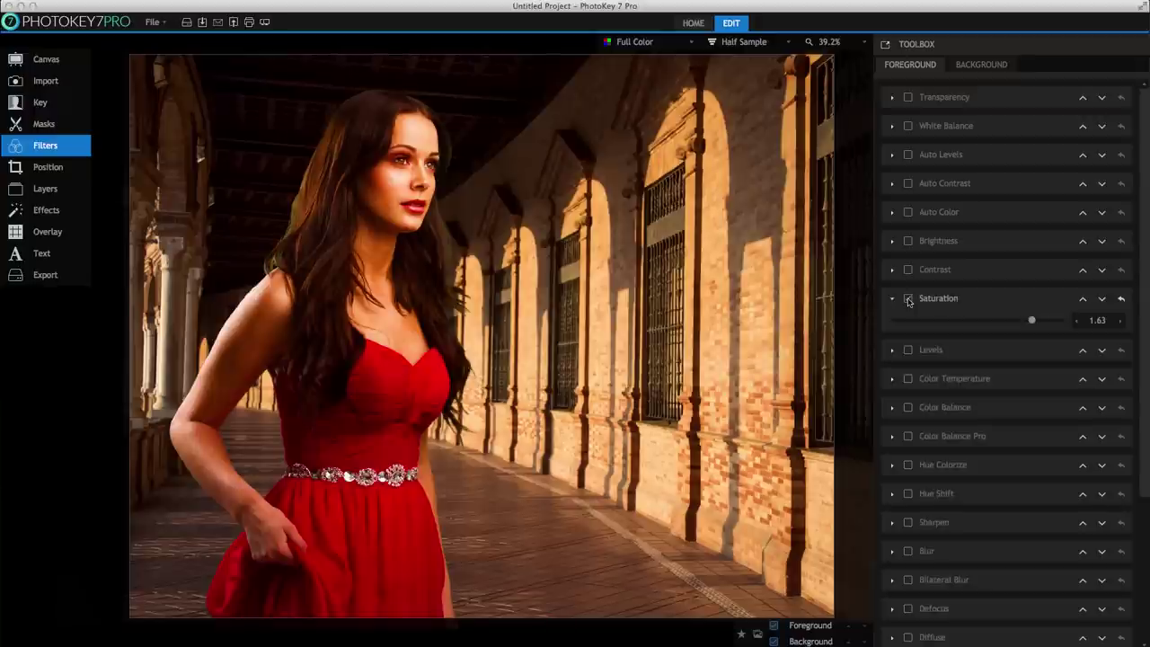
double_click(988, 322)
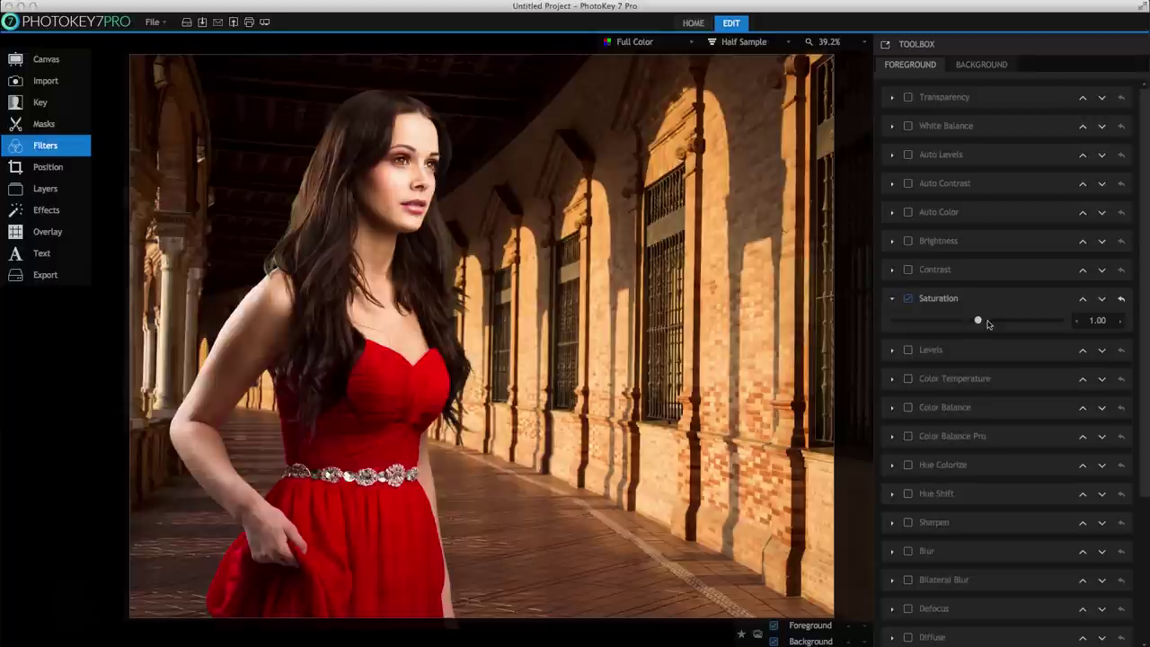
Try lowering the Color Balance red, reset it, then disable both Color Balance and Saturation.
left_click(894, 408)
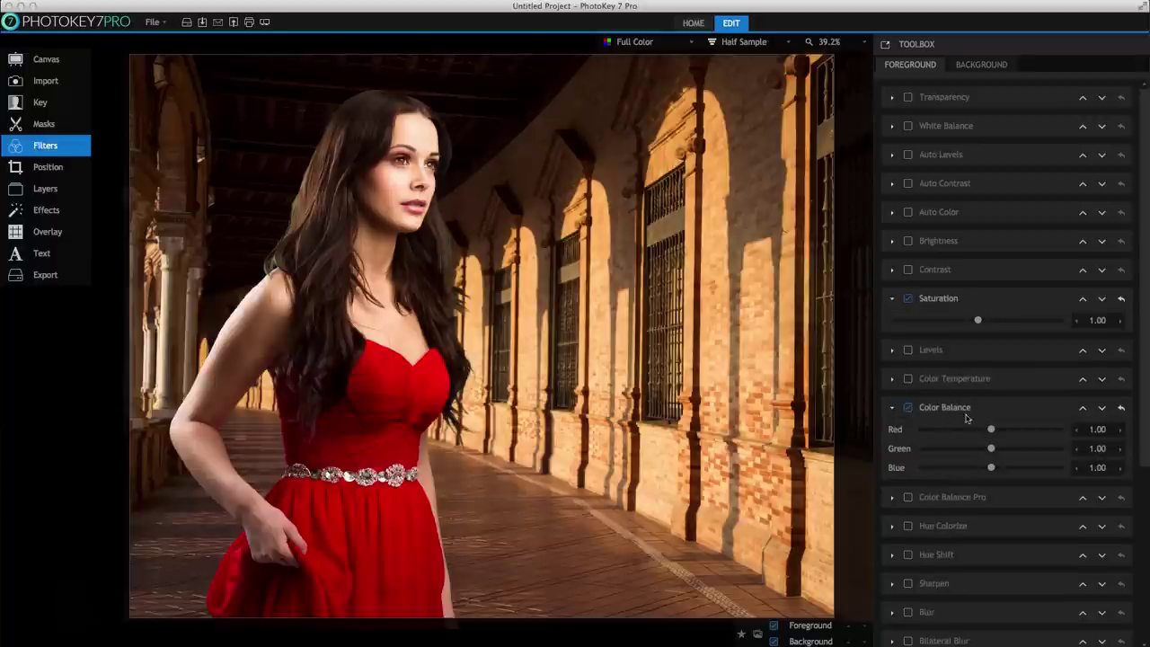
mouse_move(991, 430)
left_mouse_down()
mouse_move(958, 430)
mouse_move(1024, 448)
mouse_move(930, 468)
left_mouse_up()
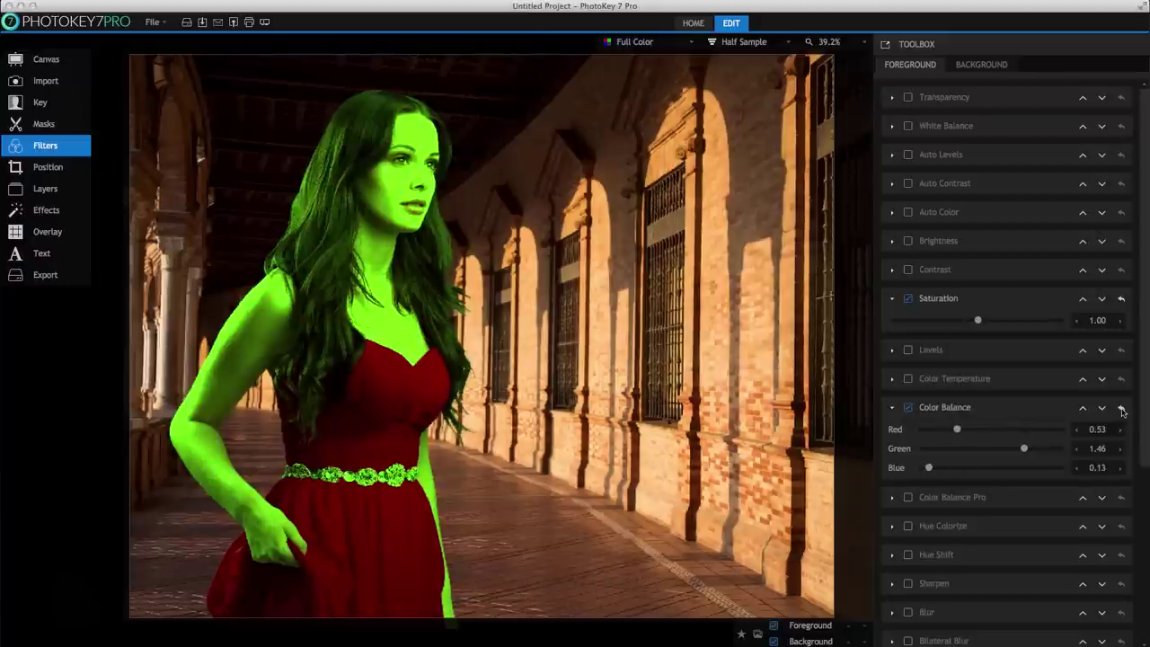
left_click(1121, 409)
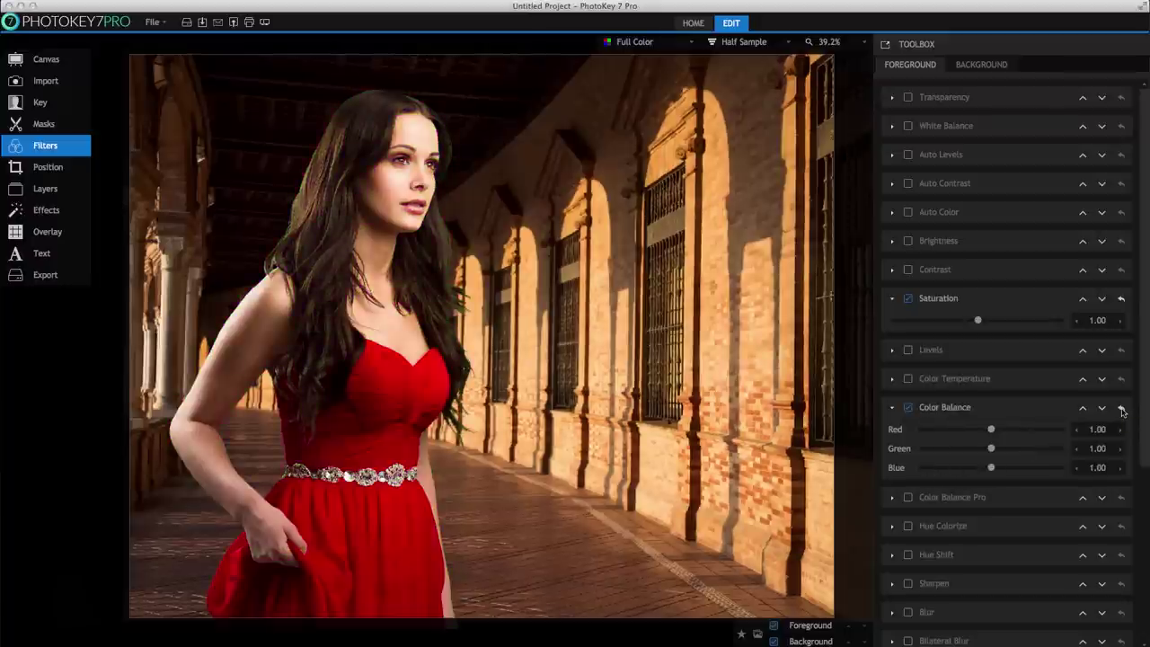
left_click(908, 407)
left_click(908, 298)
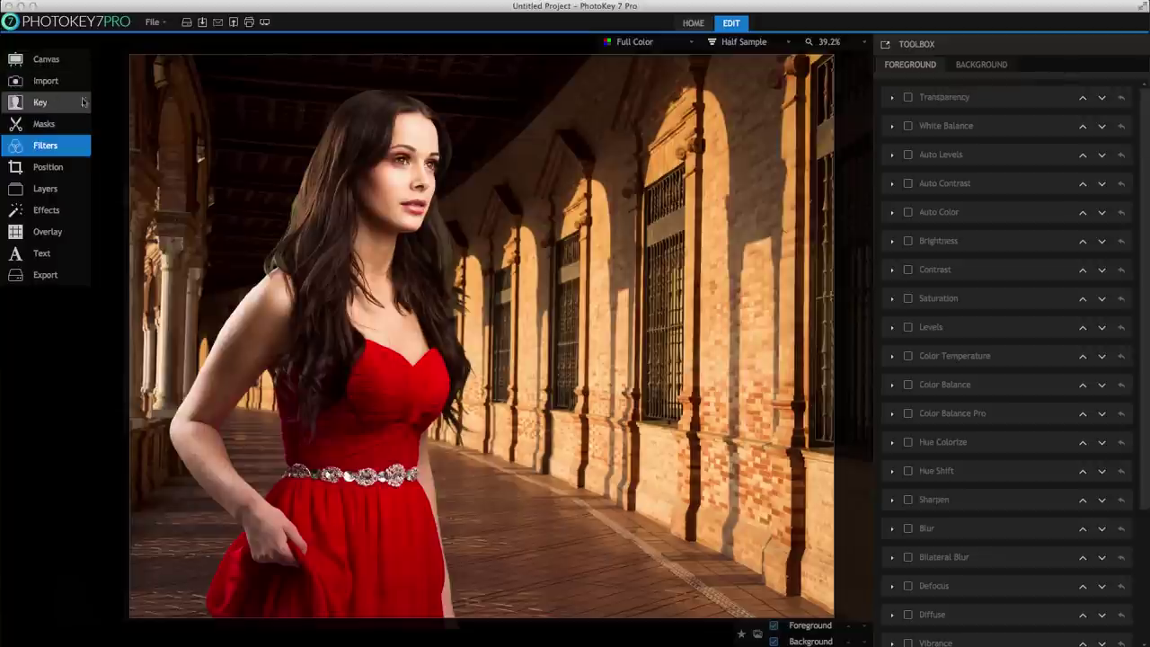
Add Haze.png as a new layer, testing it below and then back above the woman.
left_click(61, 190)
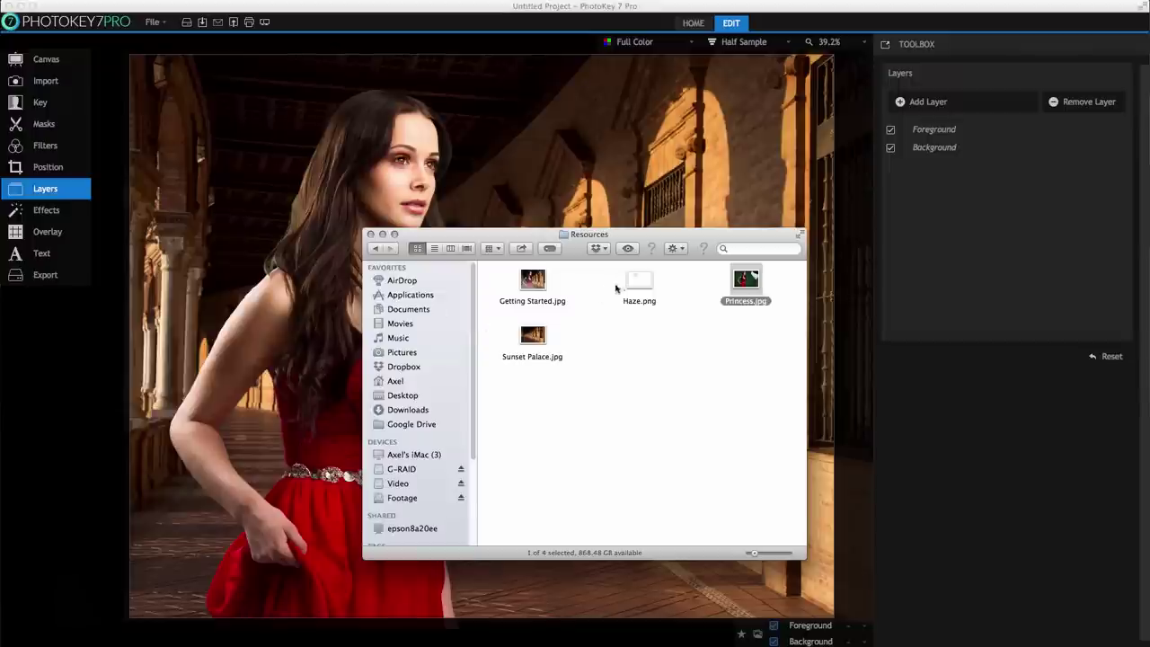
left_click_drag(639, 281, 990, 155)
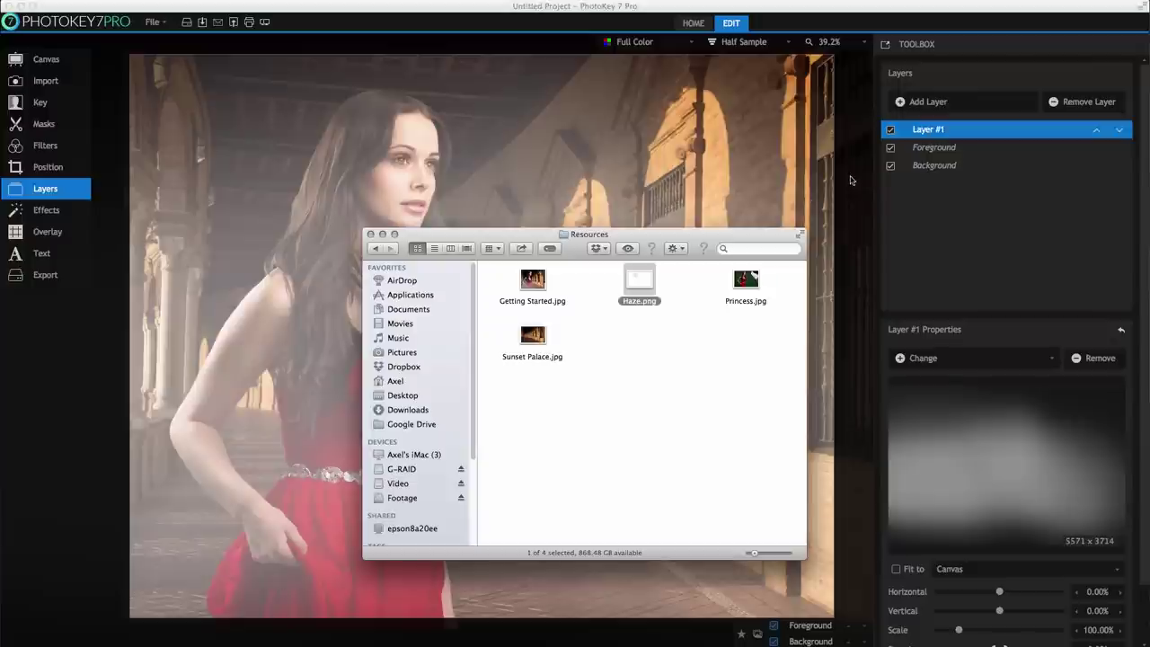
left_click(851, 180)
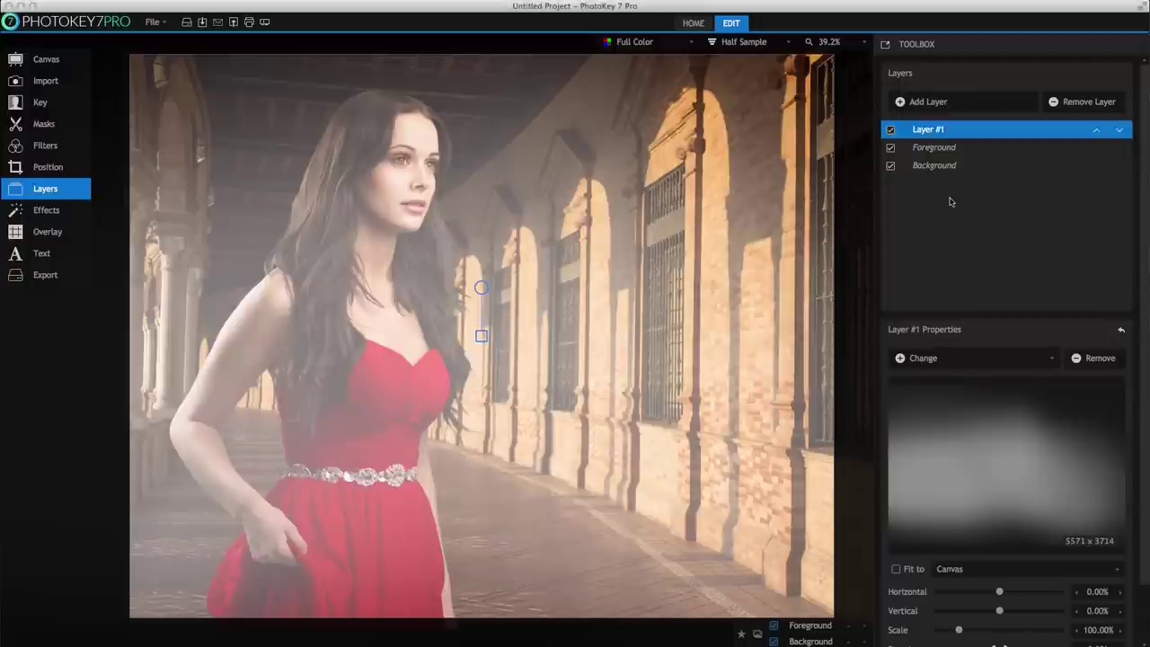
left_click(1120, 132)
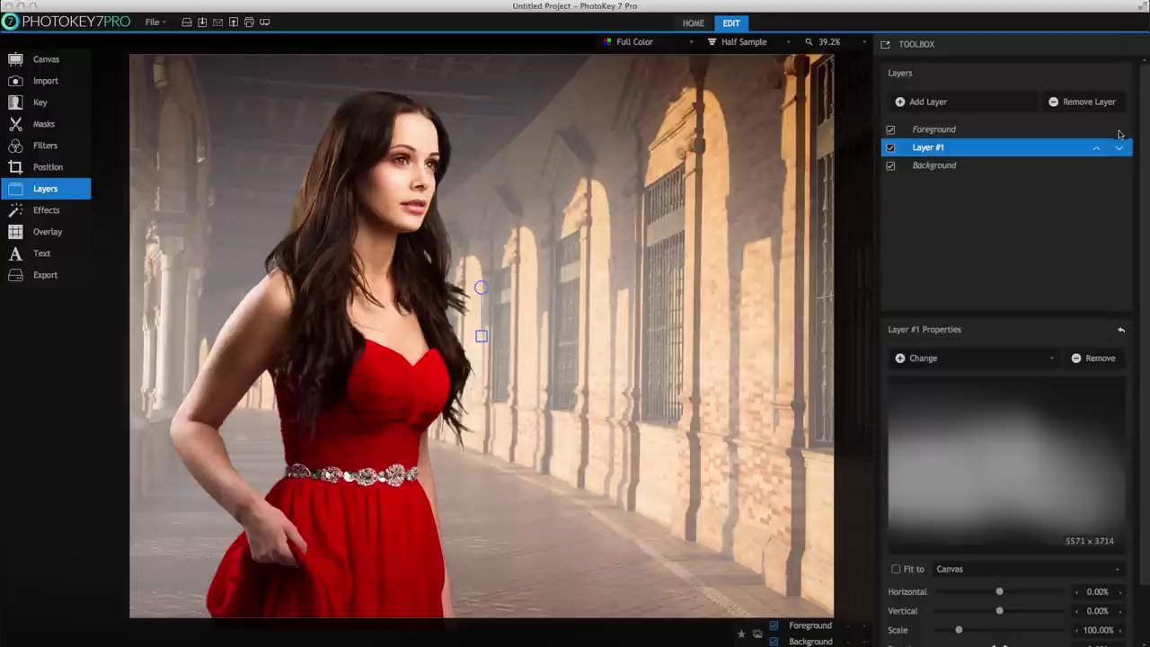
left_click(1098, 148)
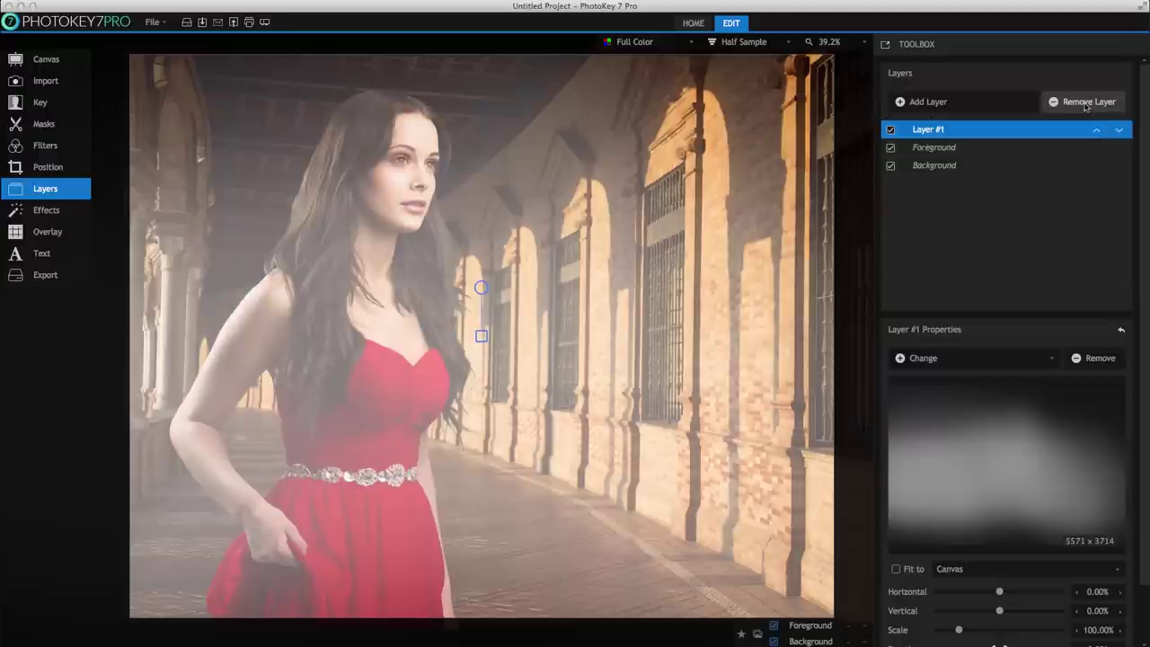
Scale the haze layer to 63.41%, move it to -11.17%/5.61%, and rotate it 4.04°.
scroll(1006, 362, "down", 2)
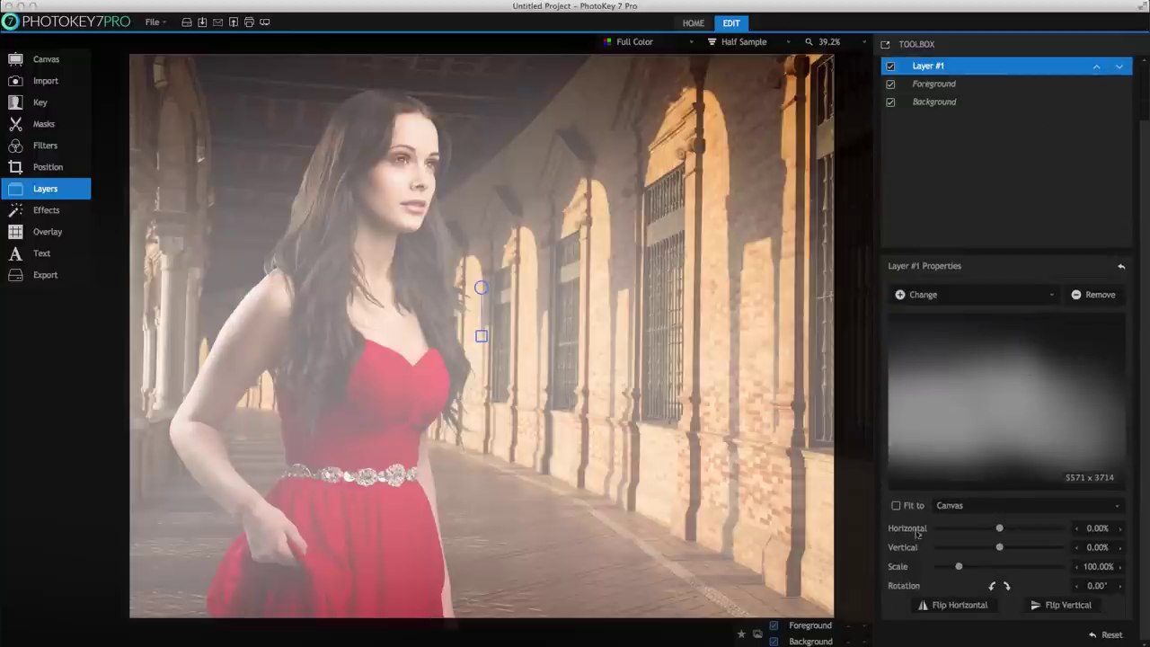
mouse_move(959, 567)
left_mouse_down()
mouse_move(949, 566)
mouse_move(1007, 548)
left_mouse_up()
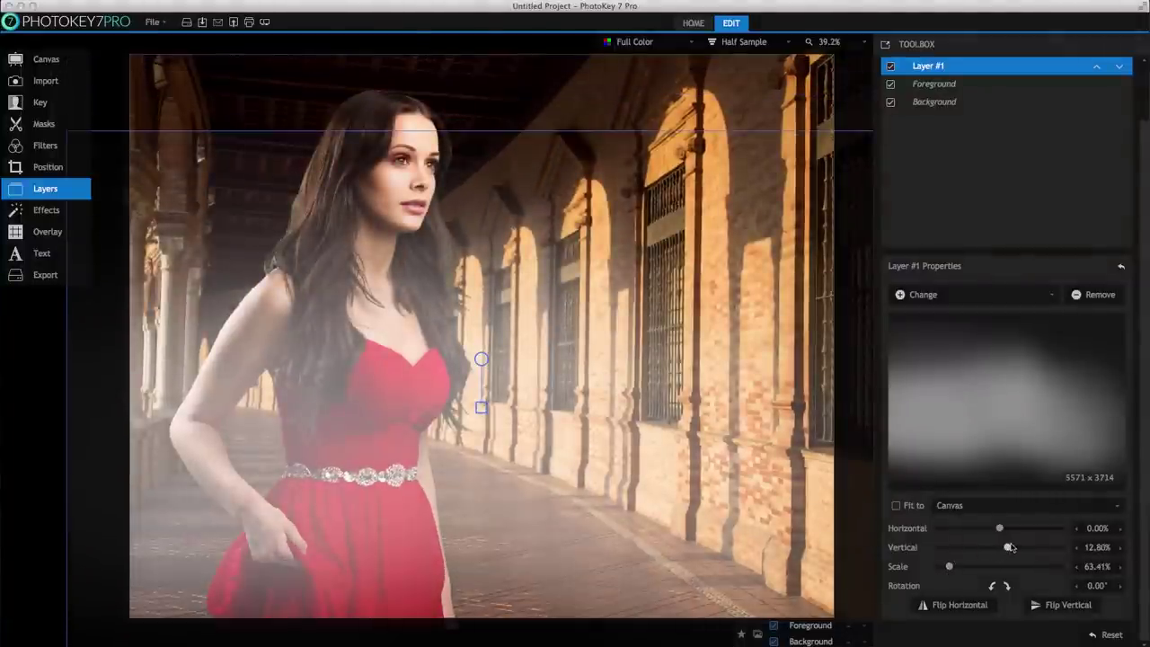
left_click_drag(378, 409, 296, 365)
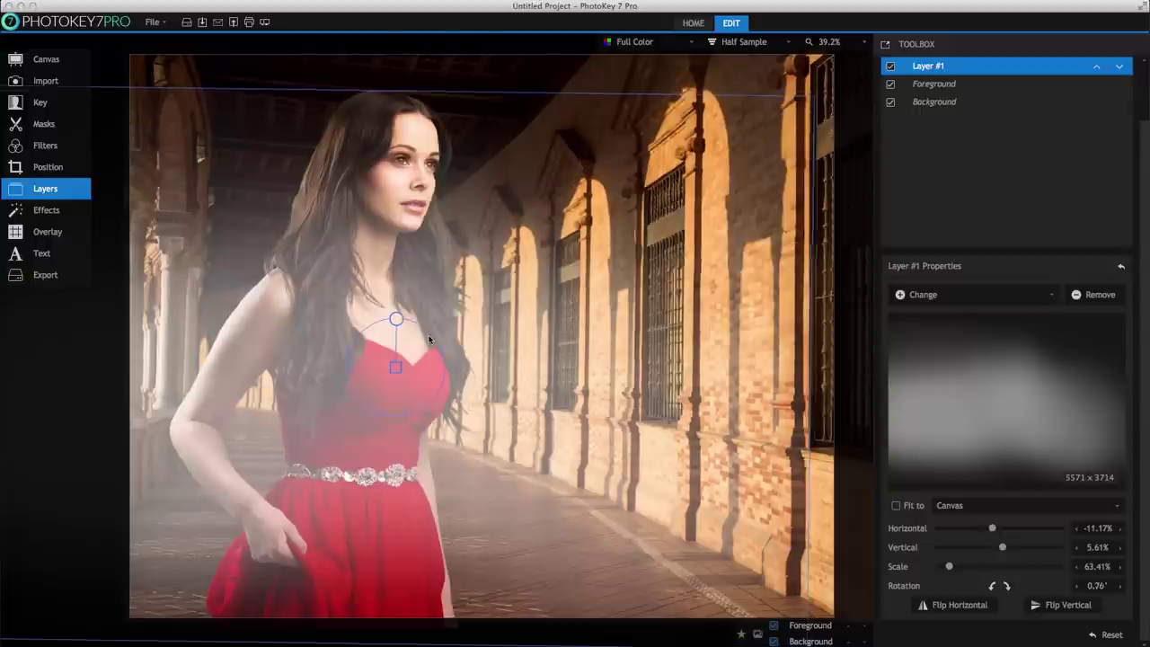
mouse_move(396, 320)
left_mouse_down()
mouse_move(418, 326)
mouse_move(413, 339)
left_mouse_up()
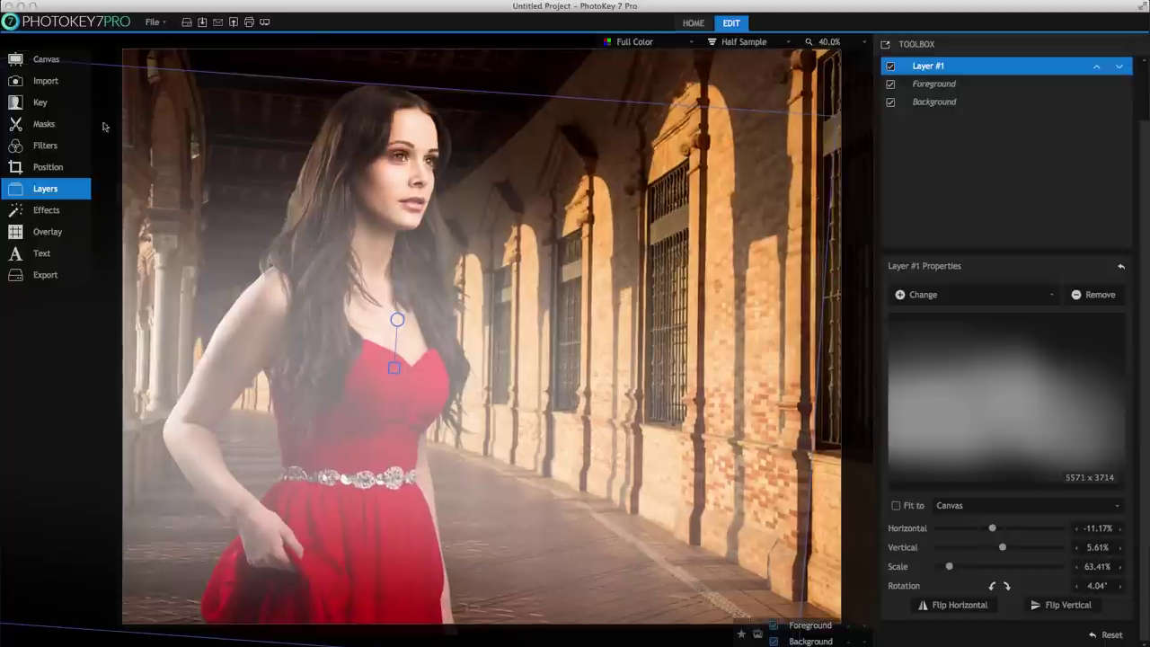
Enable the Bleach Bypass effect and lower its contrast to 0.46.
left_click(59, 219)
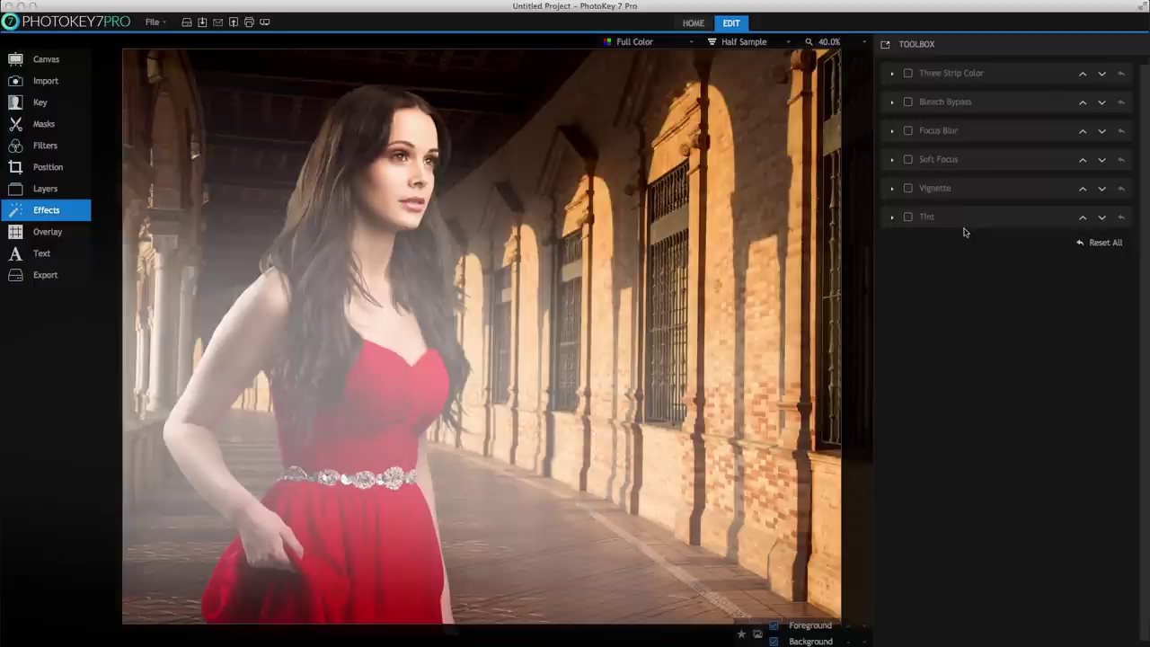
left_click(970, 105)
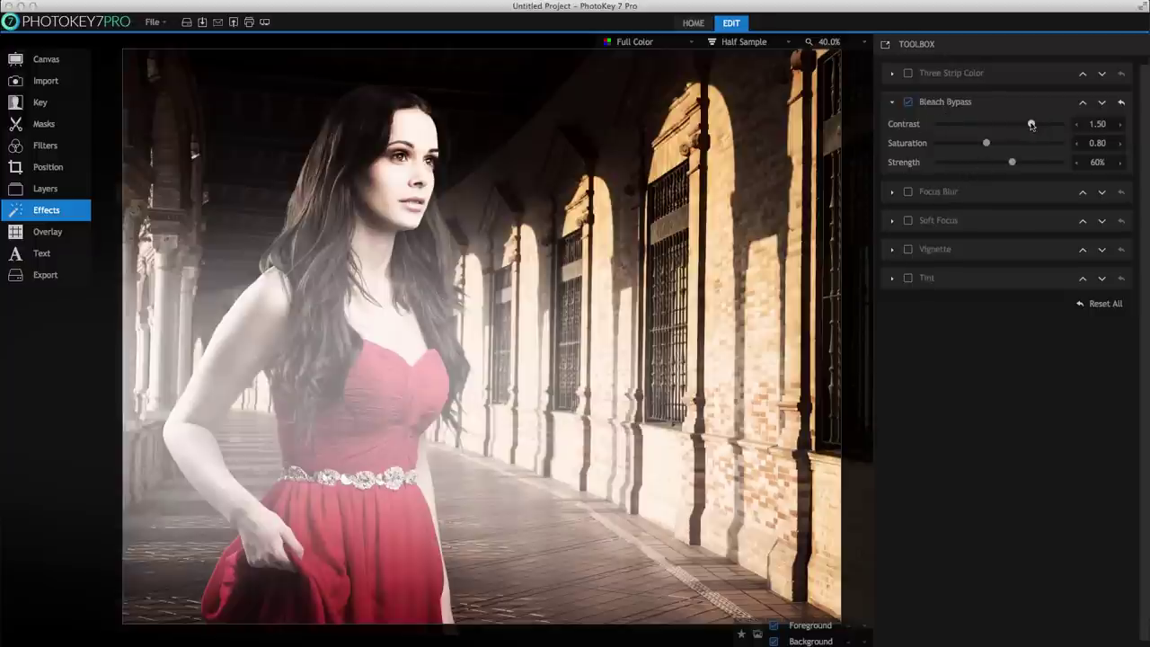
mouse_move(1033, 125)
left_mouse_down()
mouse_move(966, 128)
mouse_move(996, 144)
left_mouse_up()
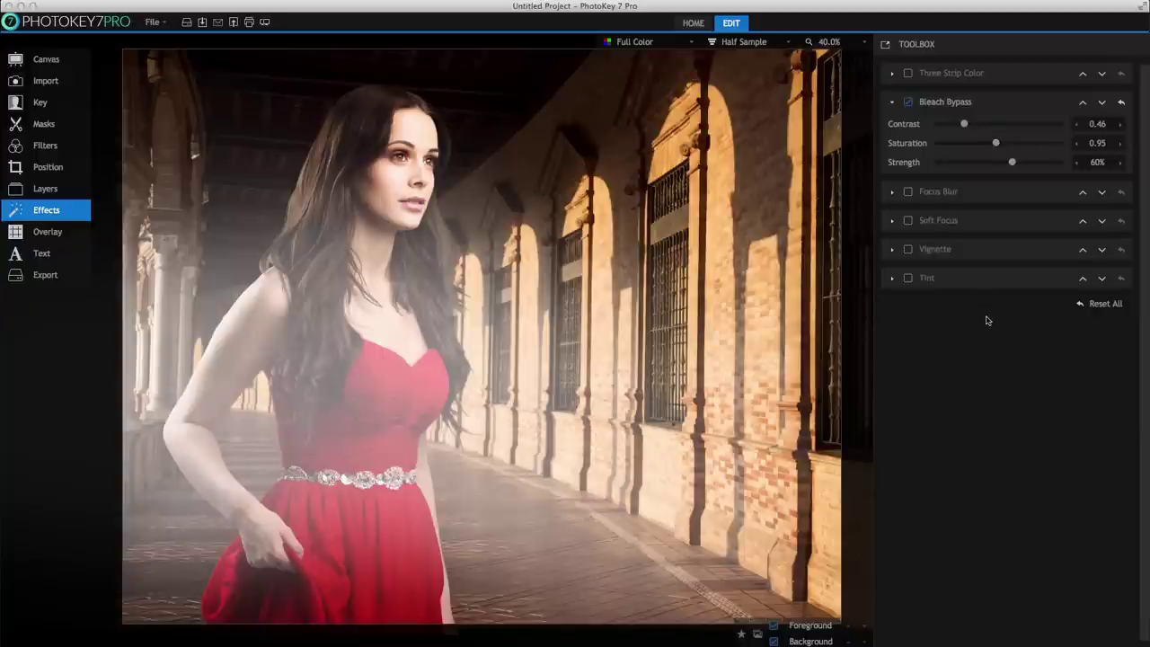
Save the exported composite image as 'Princess' in the Pictures folder.
left_click(201, 22)
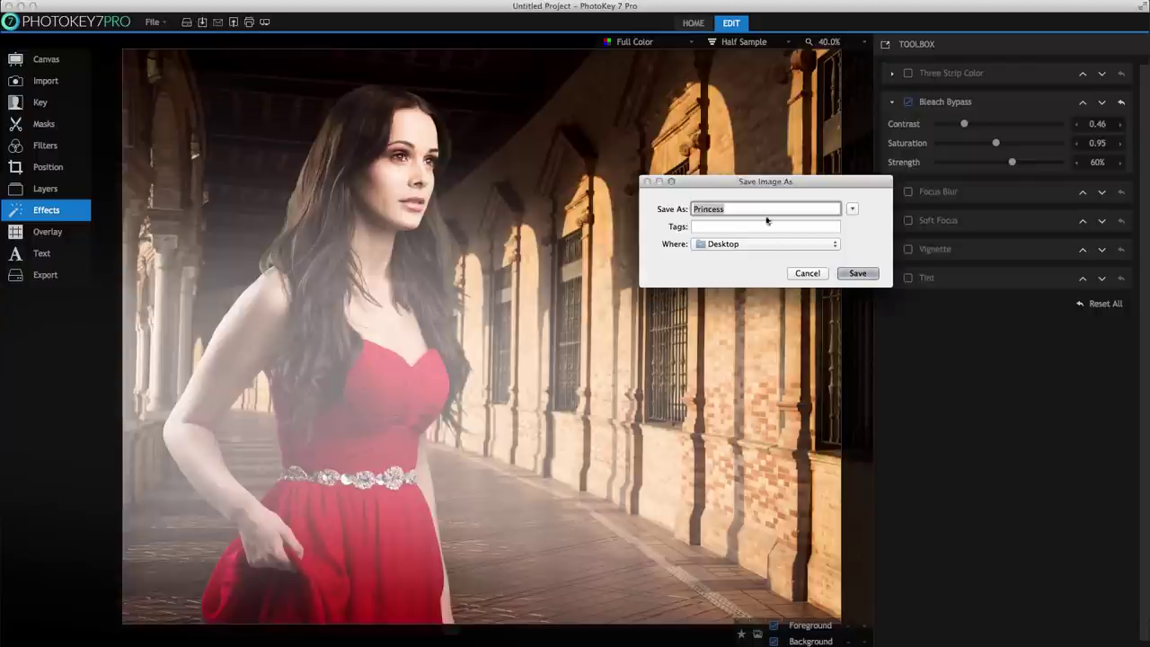
left_click(773, 249)
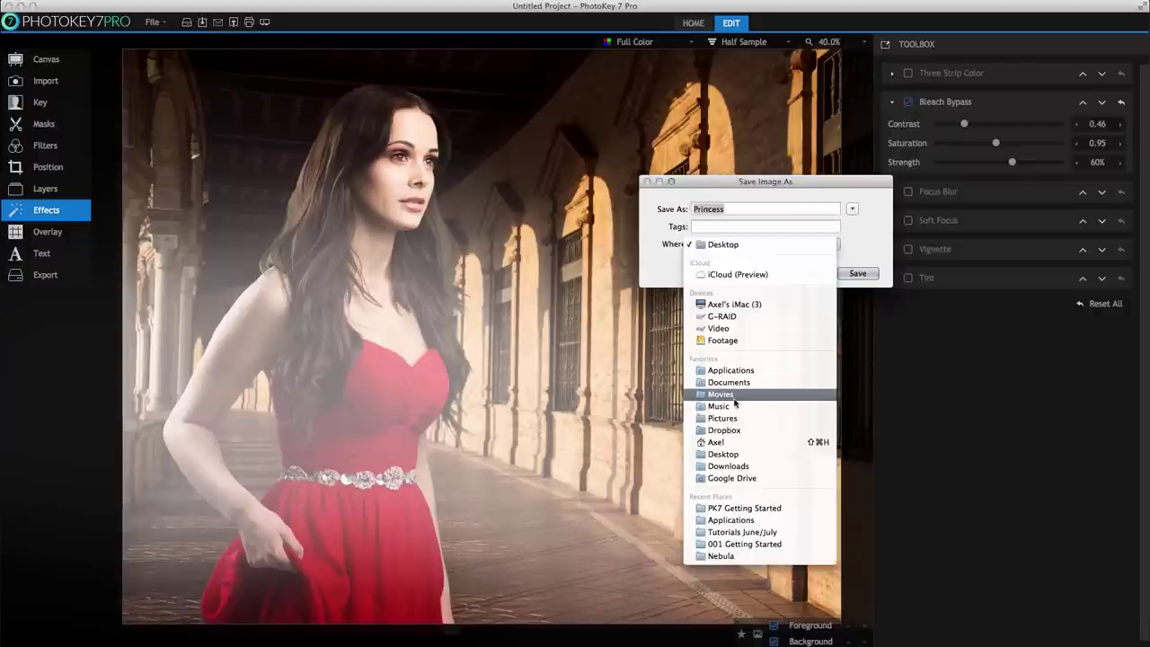
left_click(737, 420)
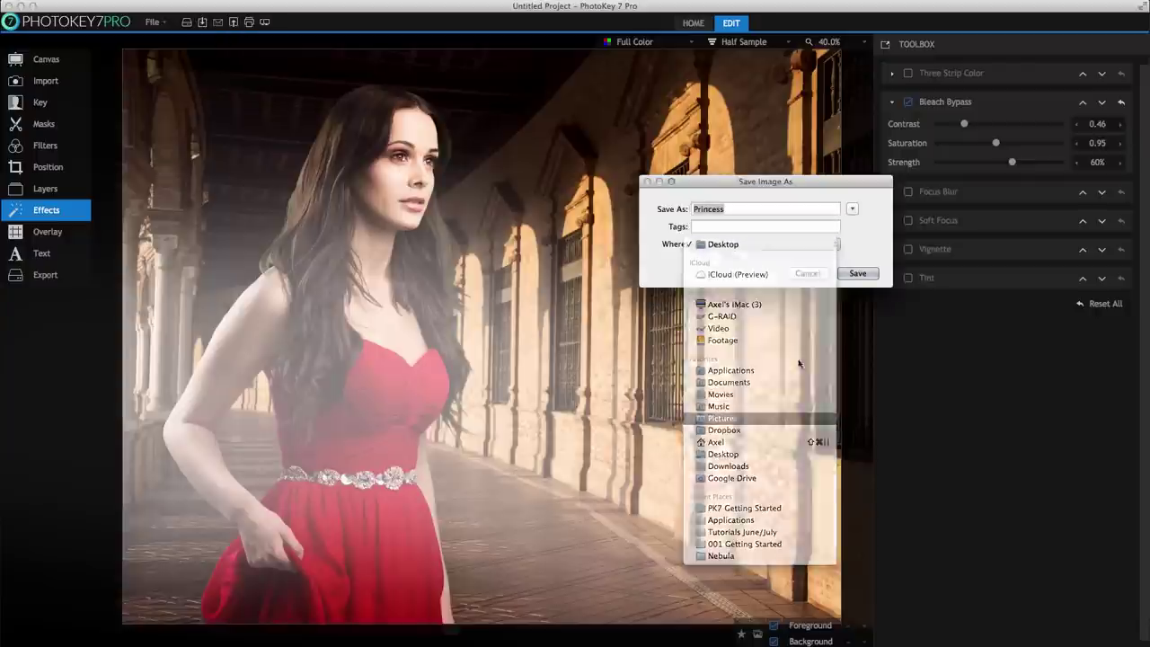
left_click(858, 273)
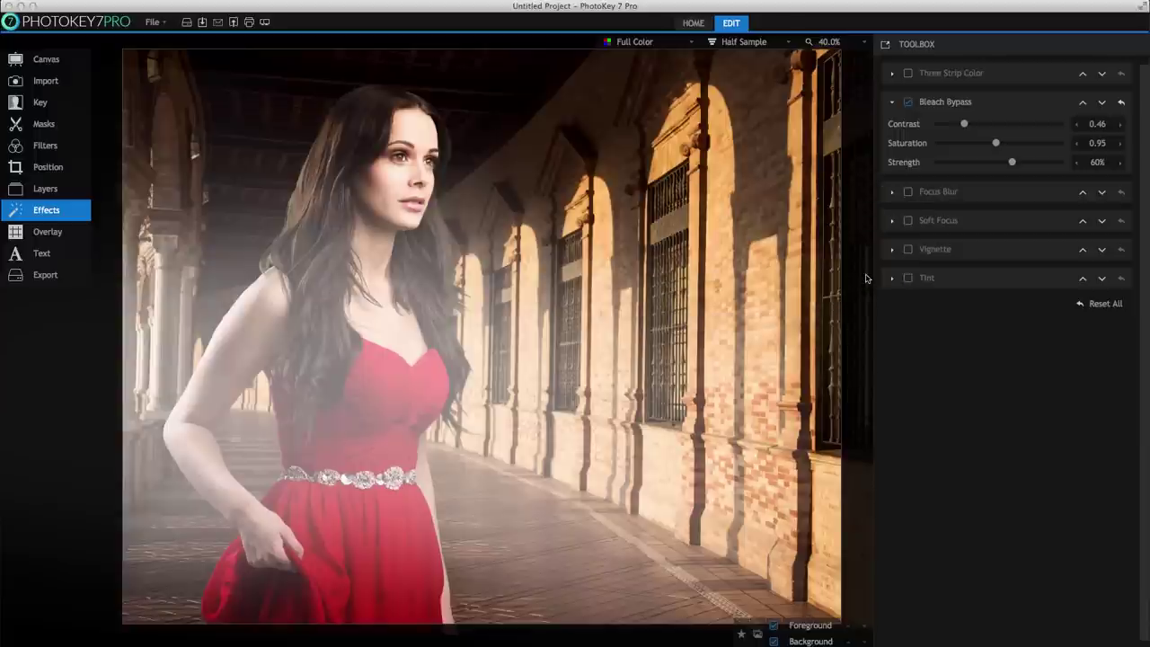